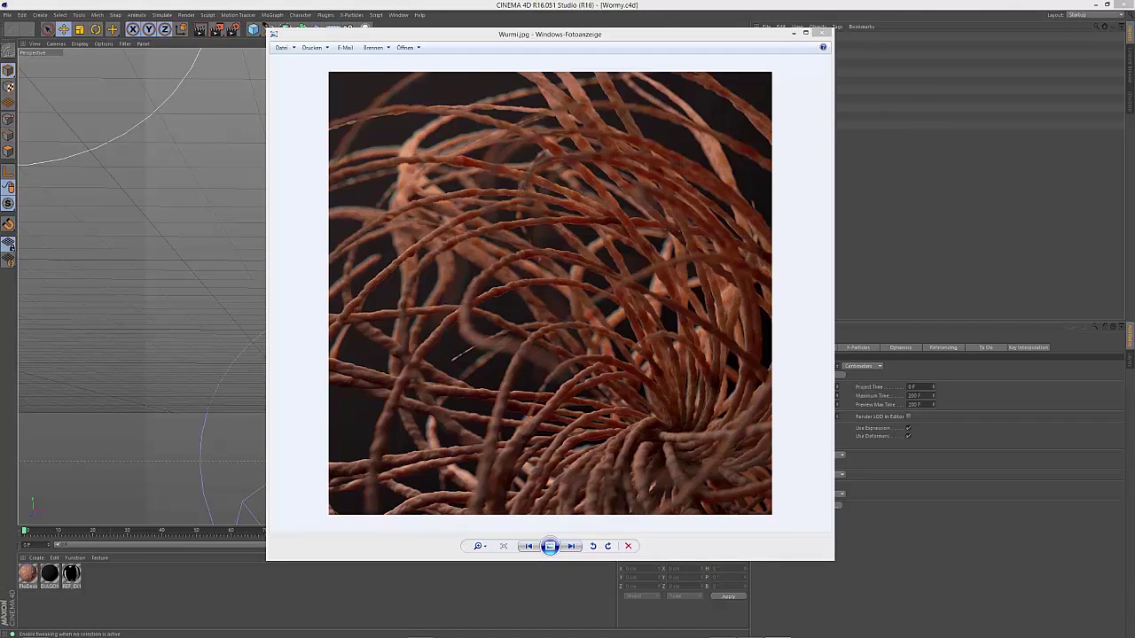
Move the Wormy.jpg render viewer aside, review the image, and return to Cinema 4D.
drag(532, 37, 416, 68)
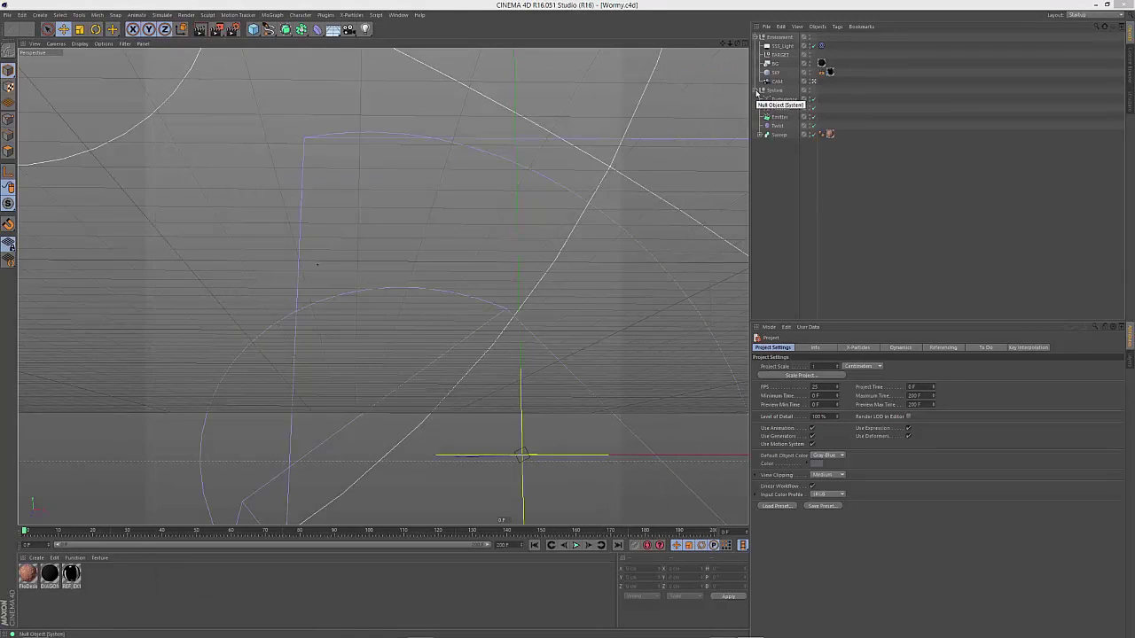
Expand Environment and System, frame the scene objects, and hide SSS_Light from the viewport.
click(756, 91)
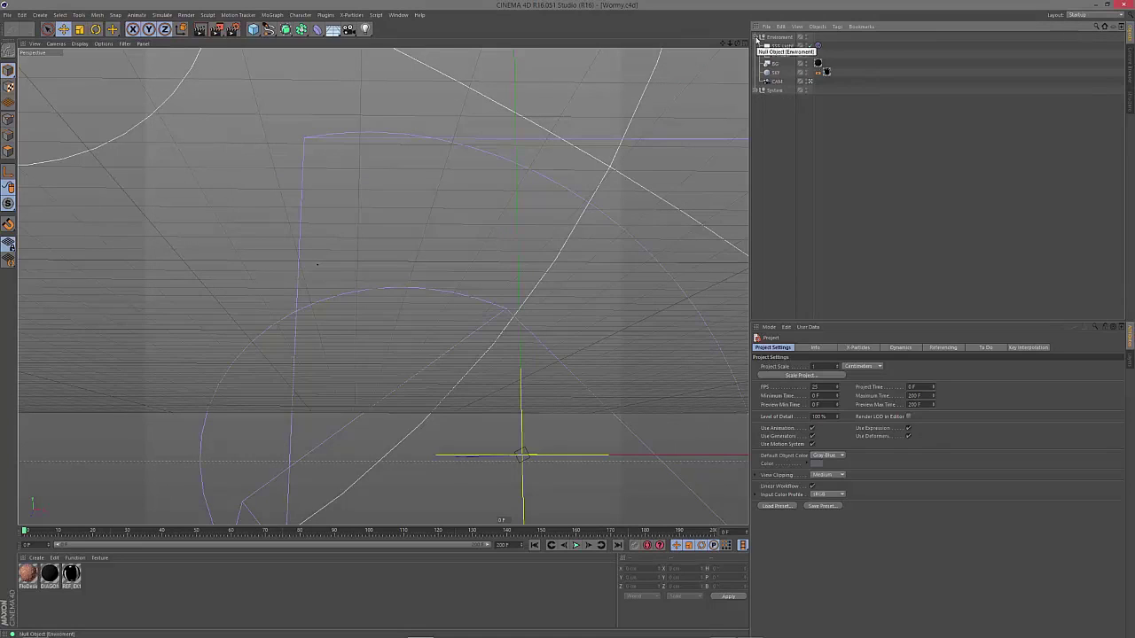
click(757, 37)
click(757, 46)
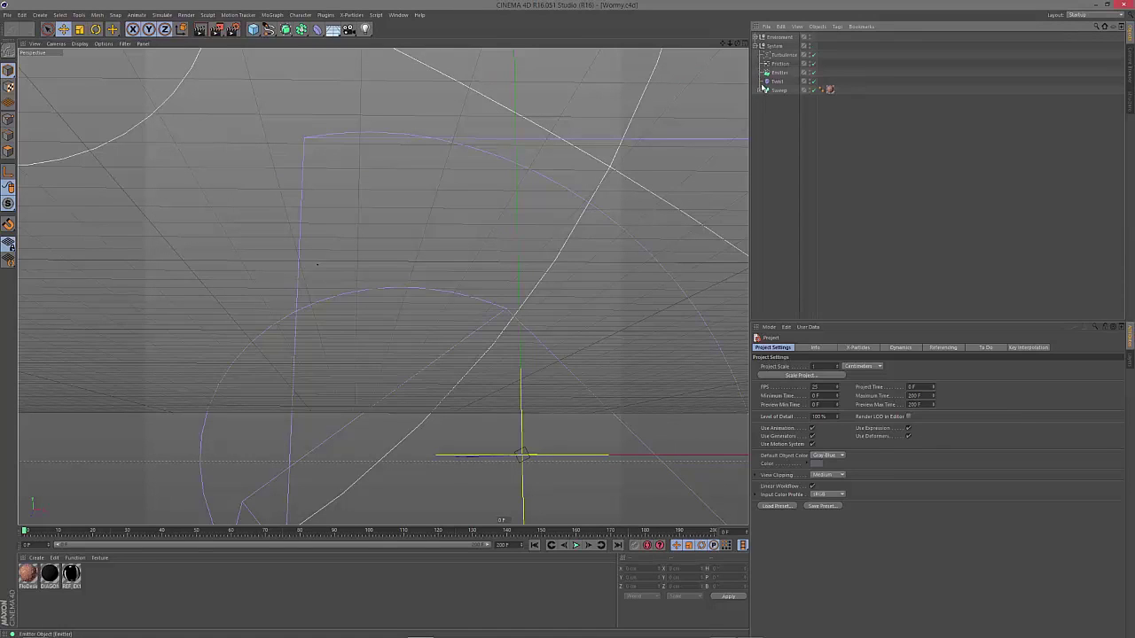
click(756, 37)
click(775, 89)
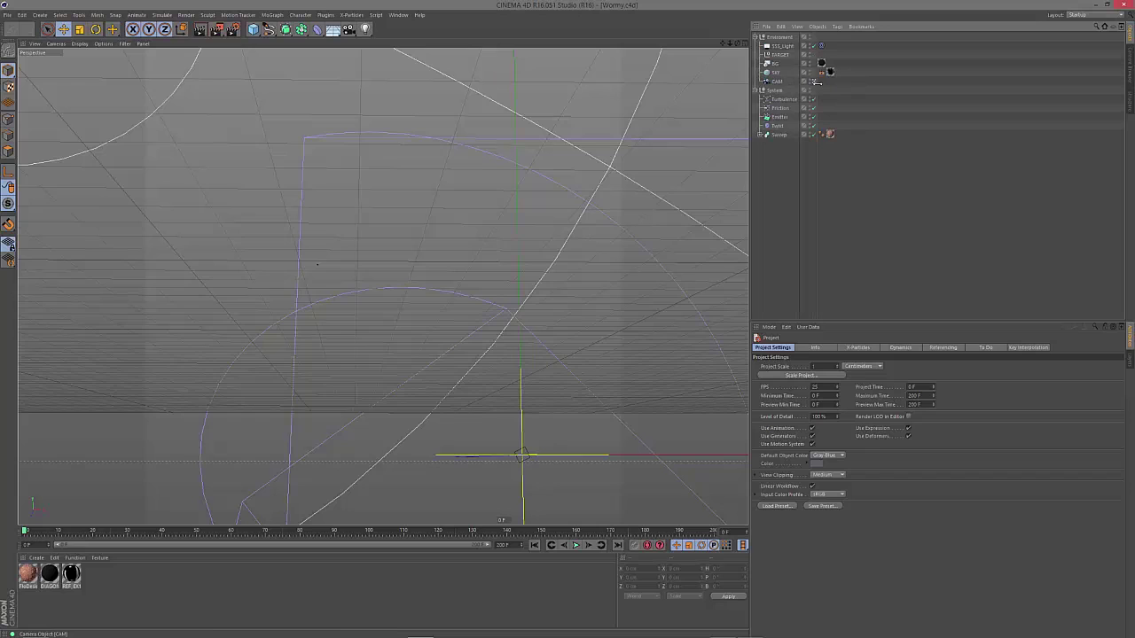
key(o)
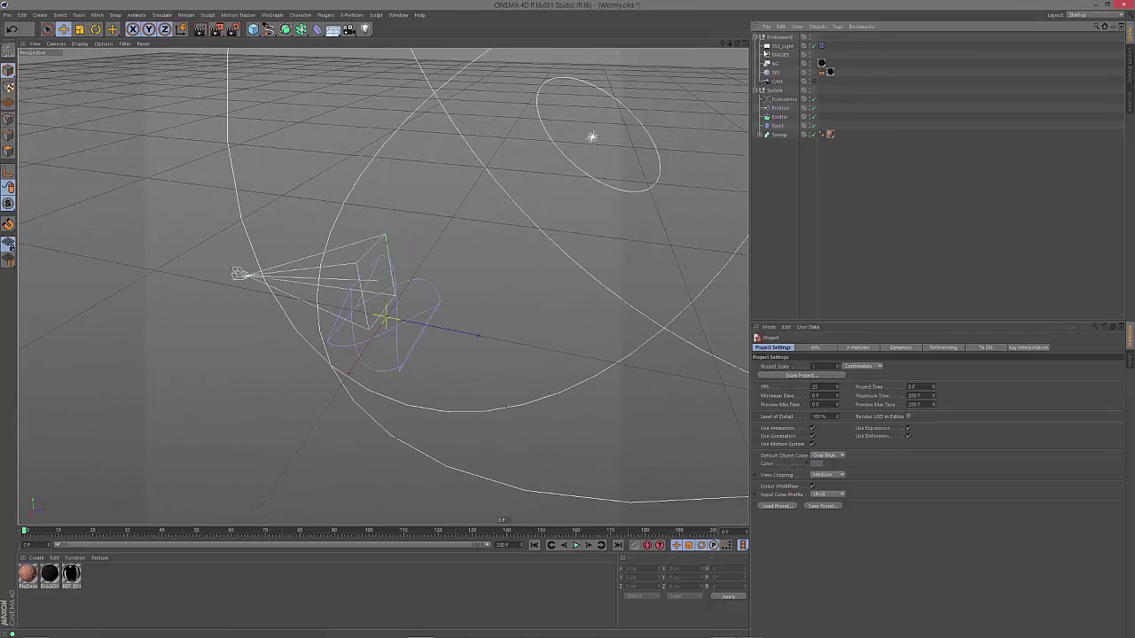
click(761, 45)
click(809, 45)
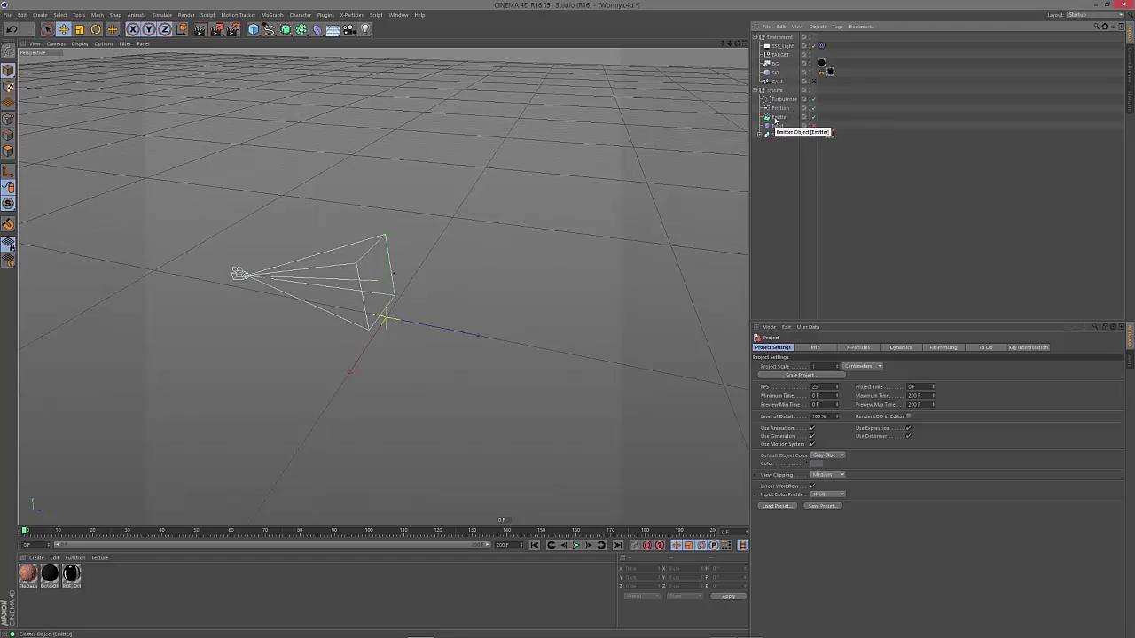
Show the Emitter's Pyramid emitter settings: 5 cm X/Y size, 360° horizontal, 180° vertical.
click(774, 119)
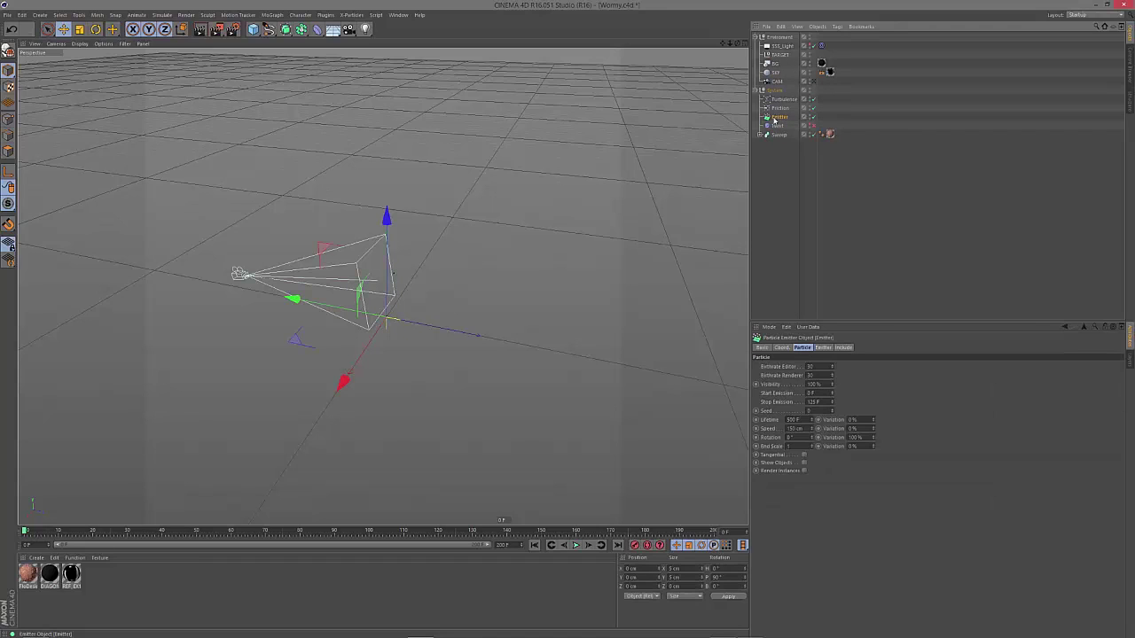
click(161, 15)
mouse_move(167, 49)
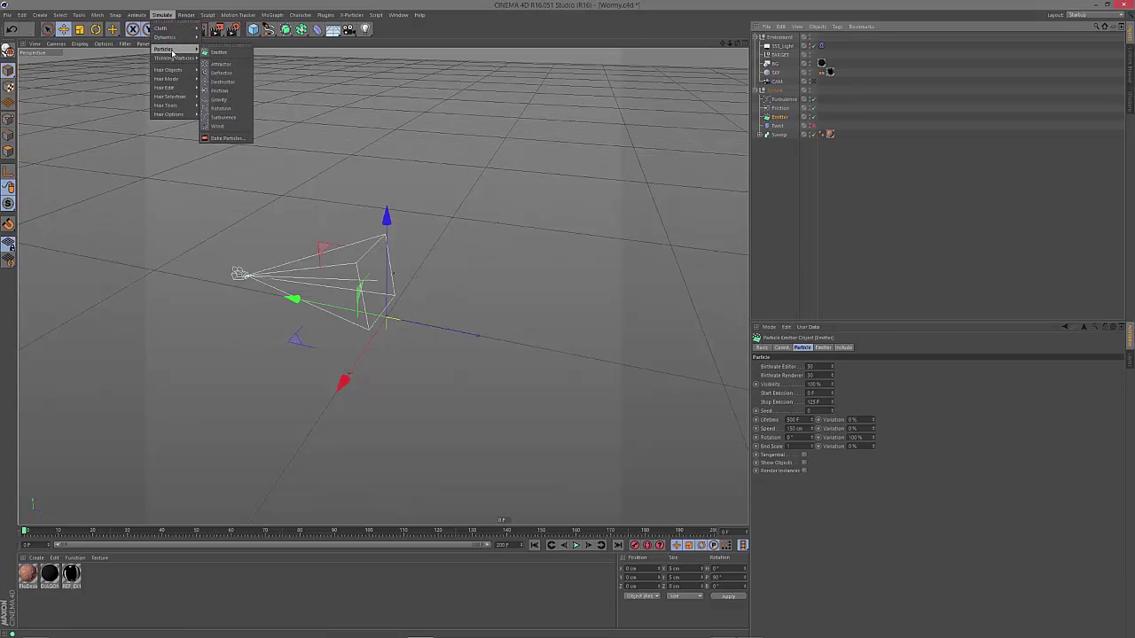
click(786, 119)
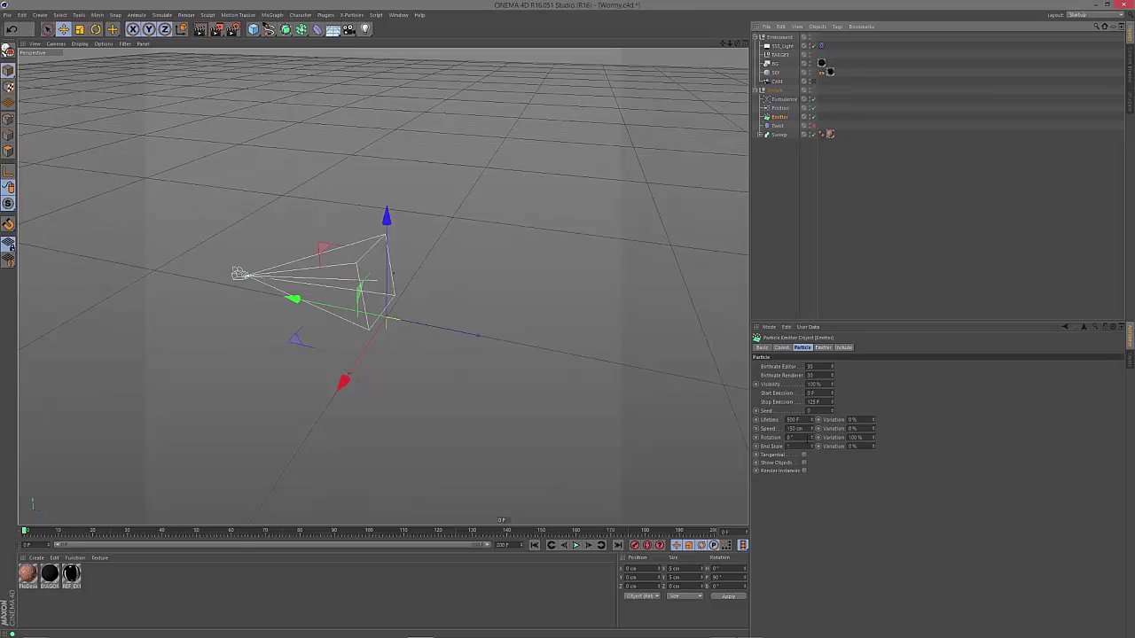
click(822, 347)
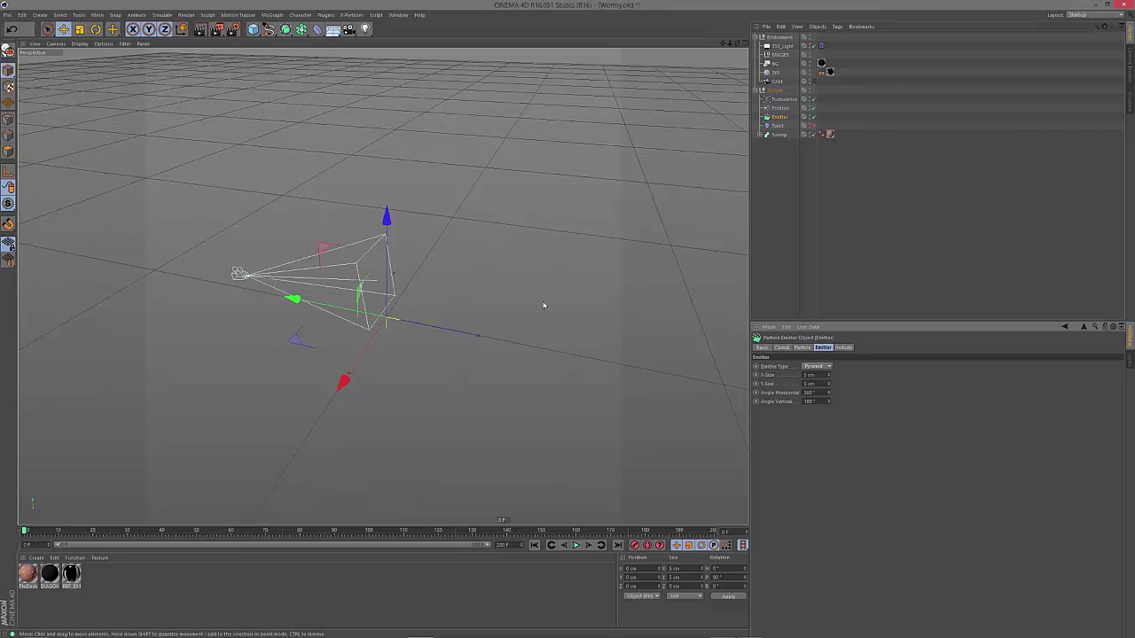
Review Turbulence (25 cm strength, 150% scale), then select the Friction force (Strength 5).
click(782, 98)
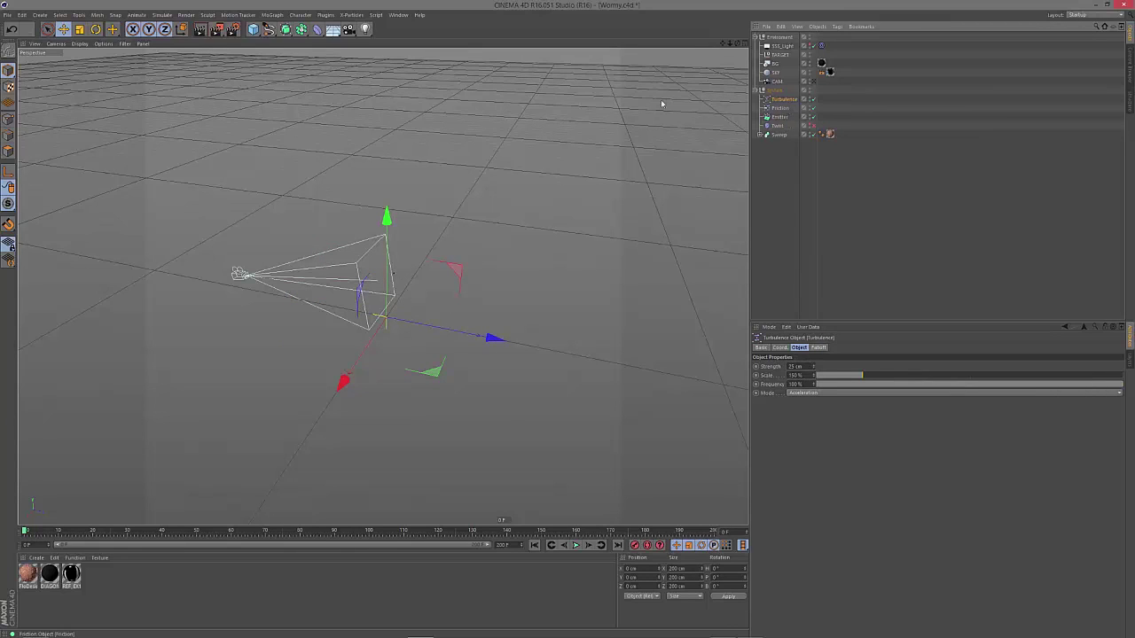
click(160, 16)
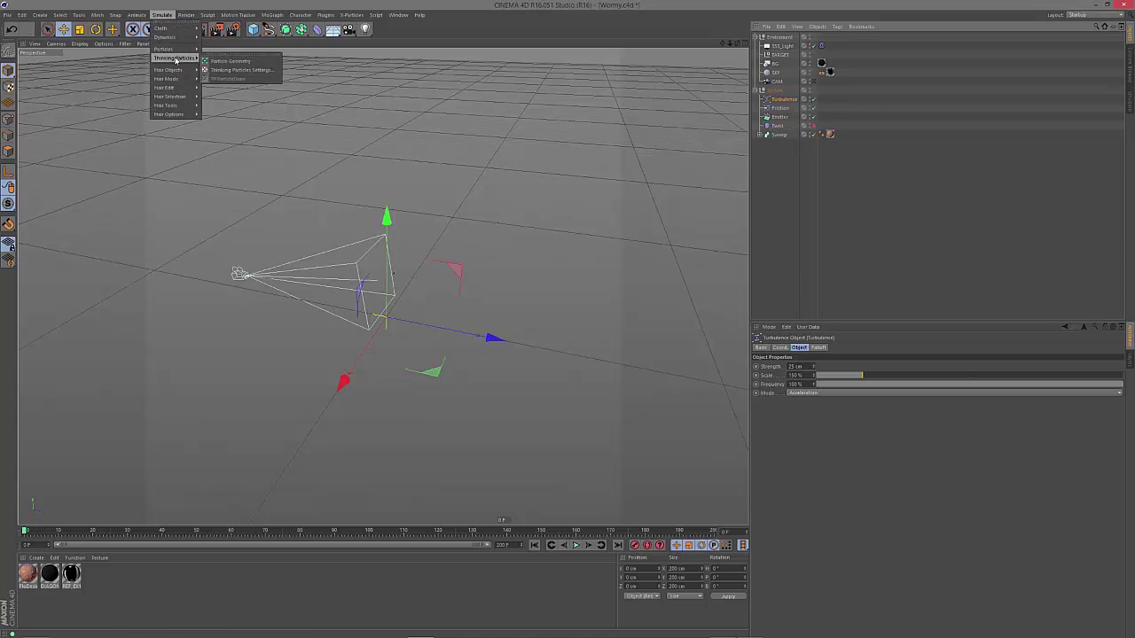
mouse_move(169, 53)
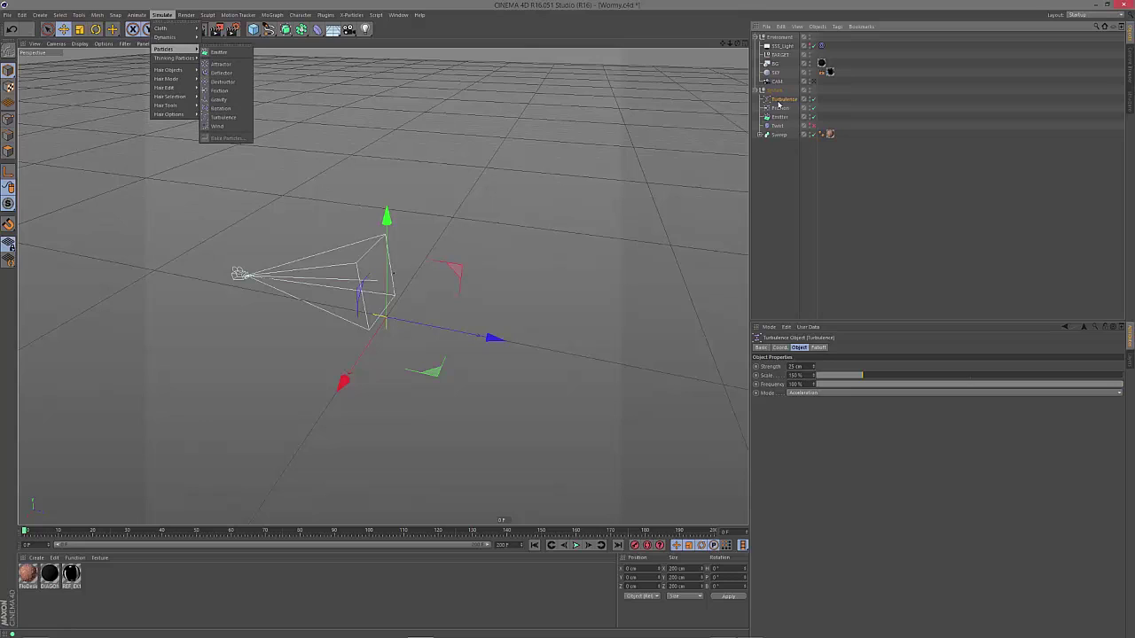
click(824, 303)
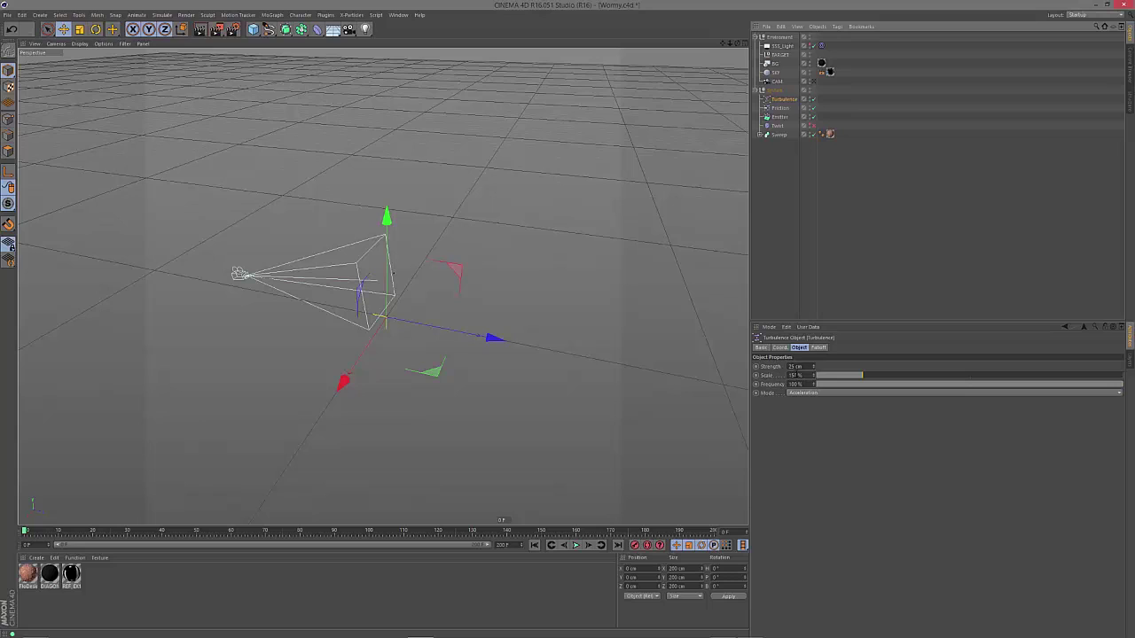
click(779, 108)
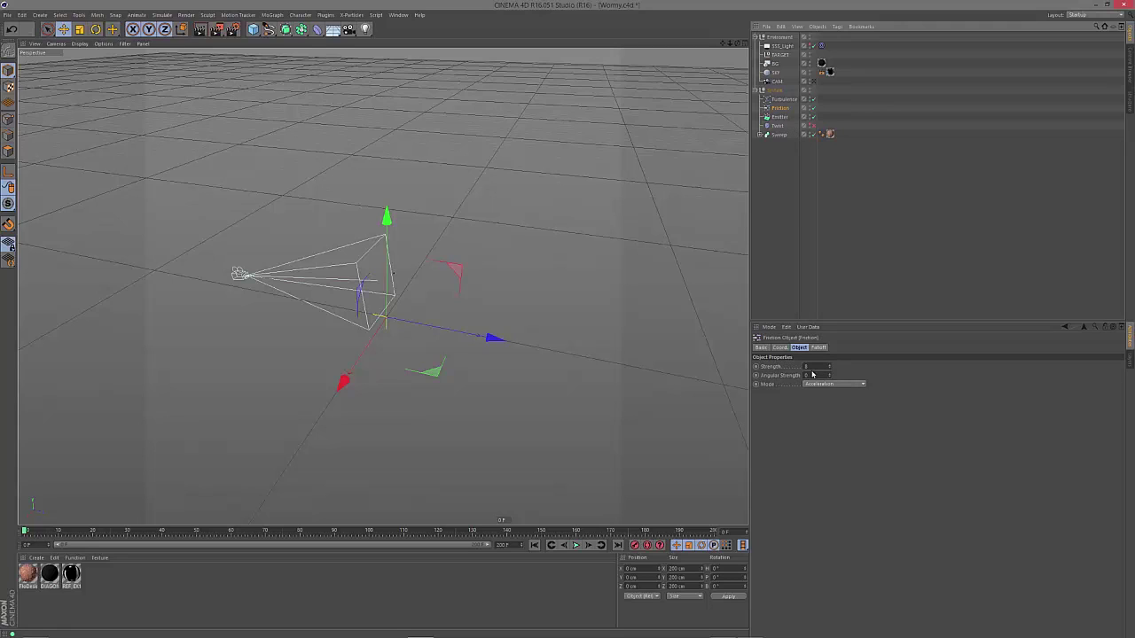
Expand Sweep to reveal R1 and Tracer, and run the particle simulation to frame 106.
click(760, 135)
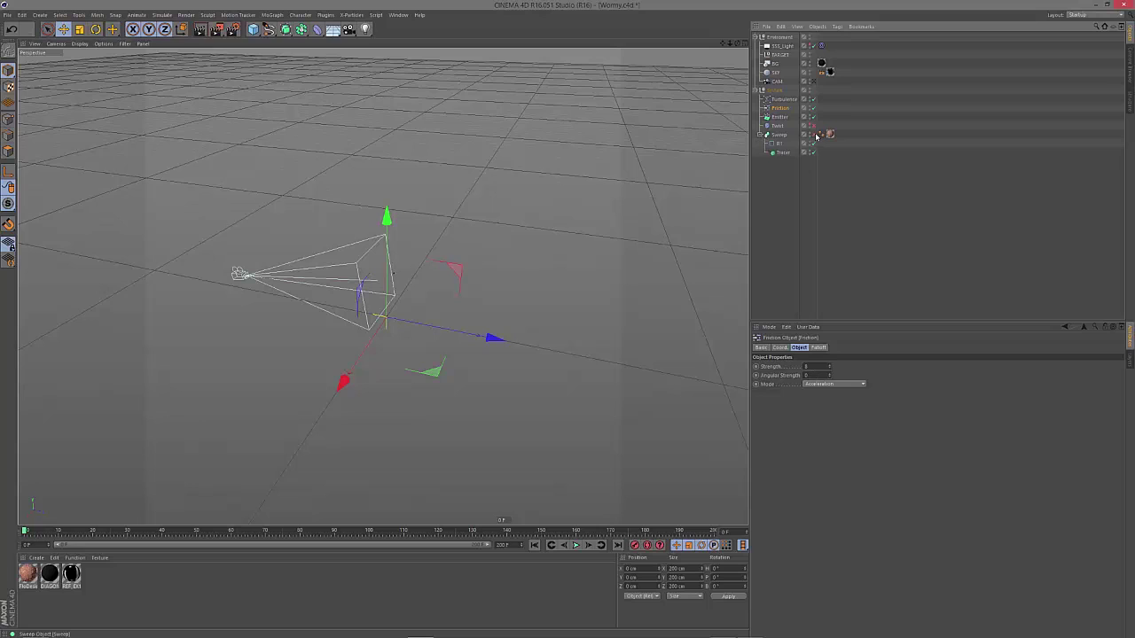
click(575, 544)
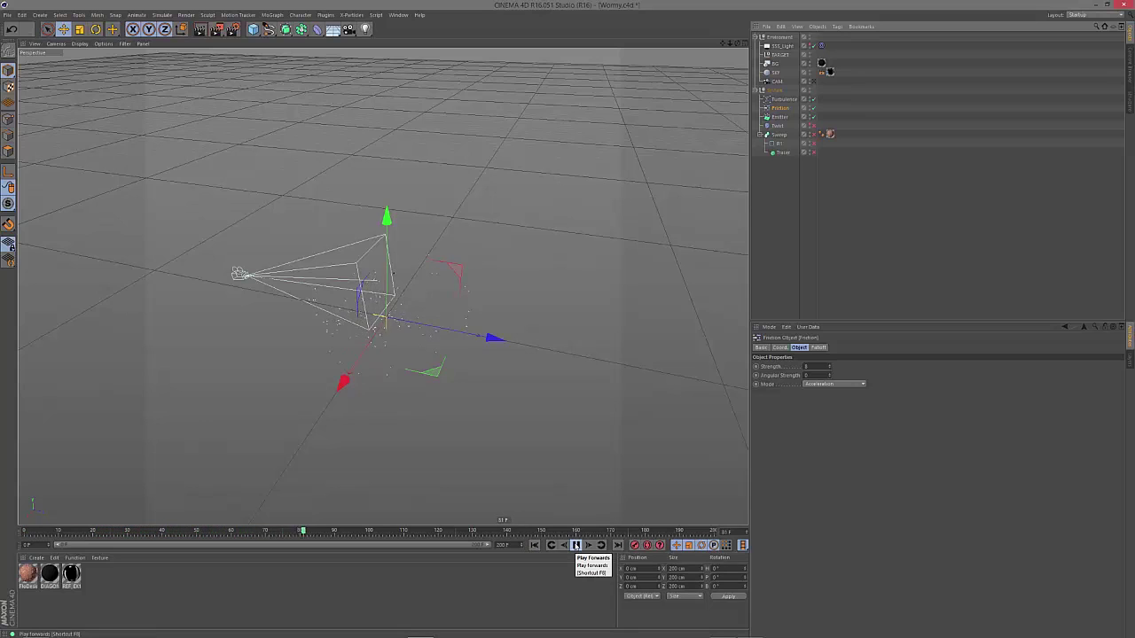
click(575, 545)
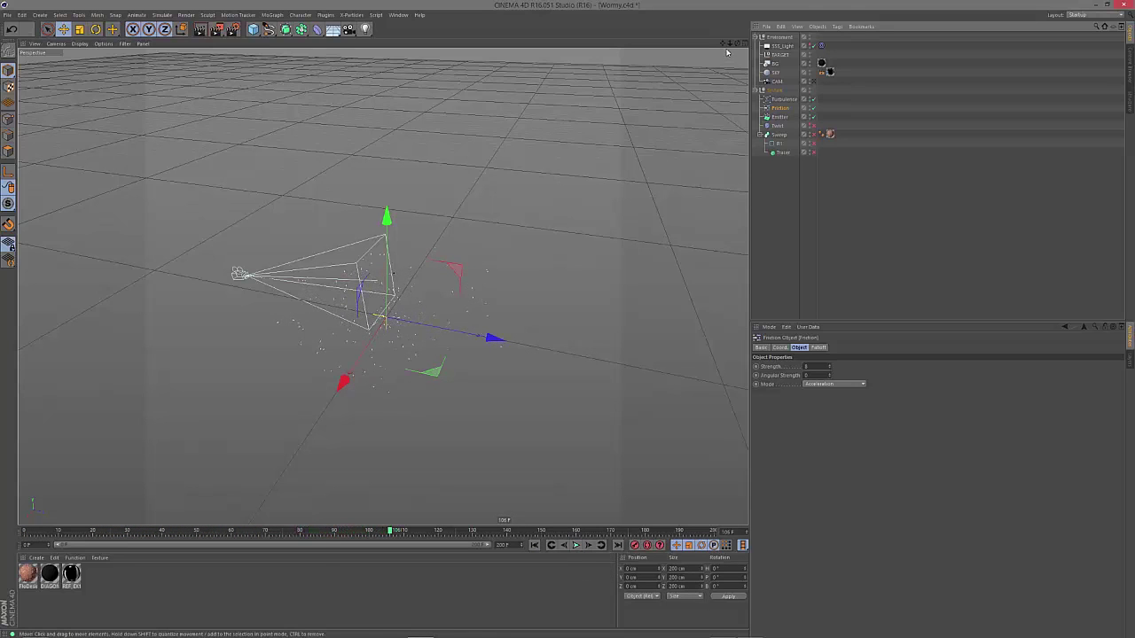
scroll(383, 287, up, 3)
drag(723, 43, 735, 71)
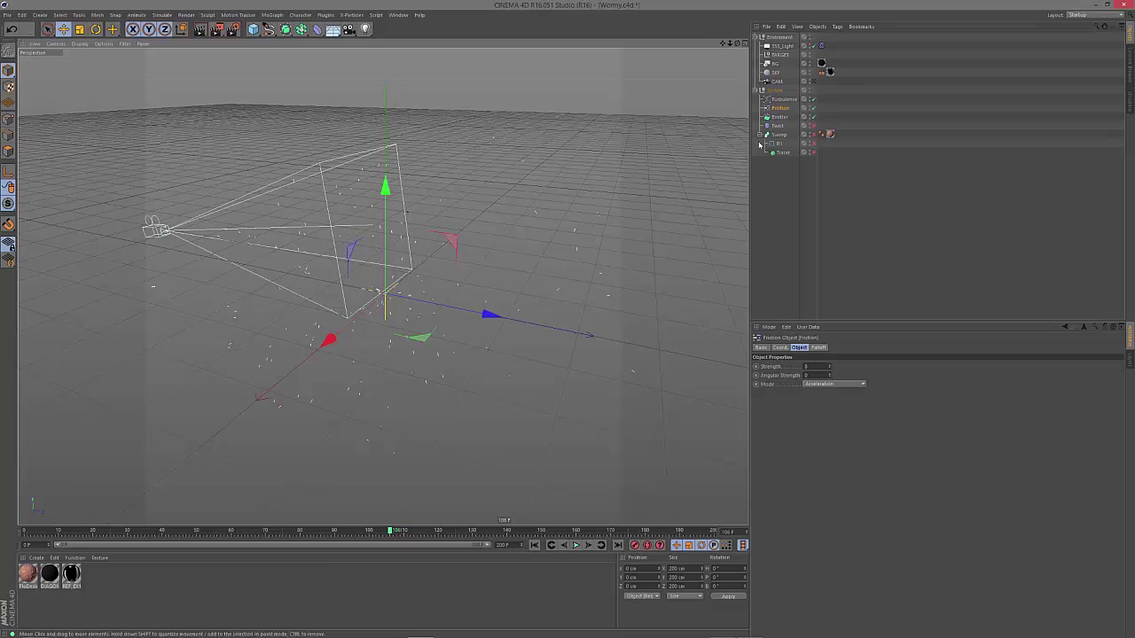
Select the Tracer to view its Trace Paths, Cubic, Subdivided, 90° settings.
click(779, 117)
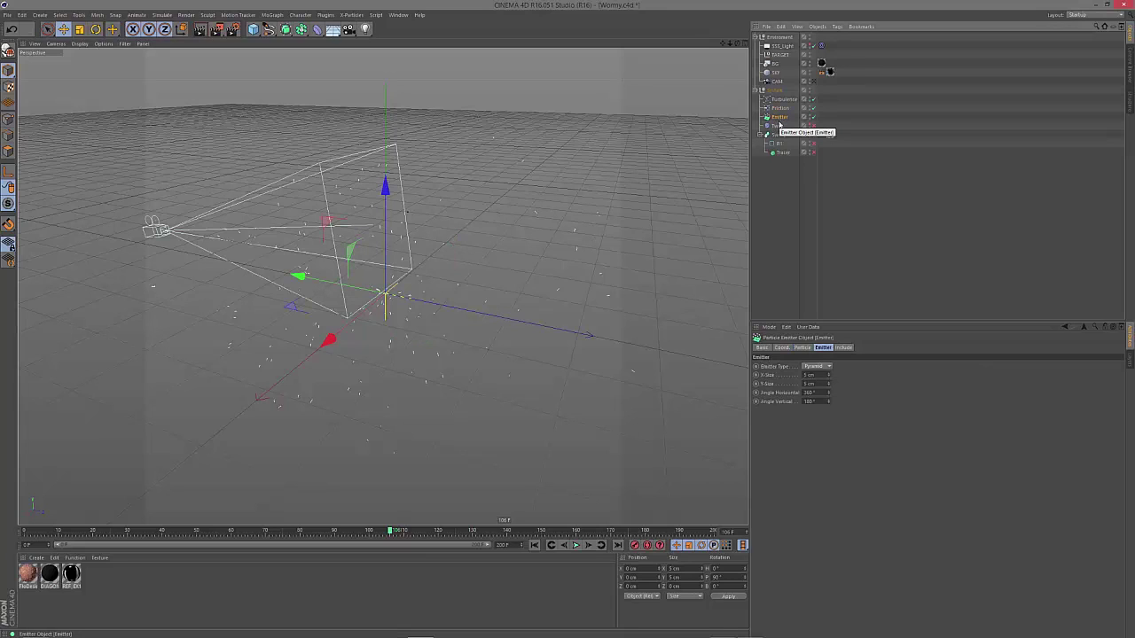
click(782, 153)
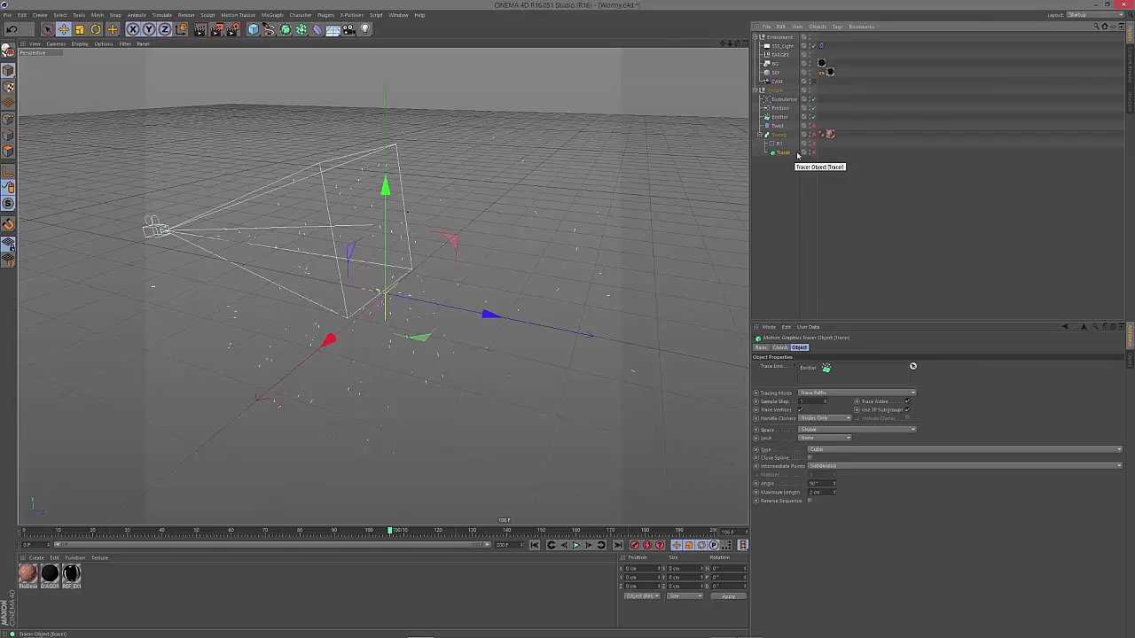
click(271, 15)
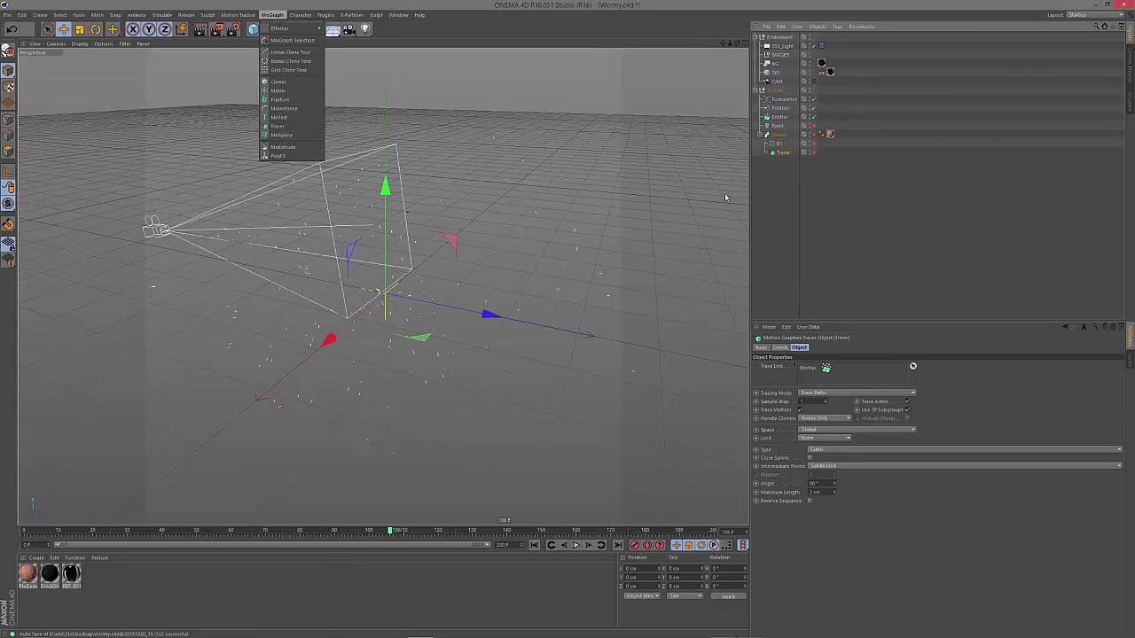
click(773, 157)
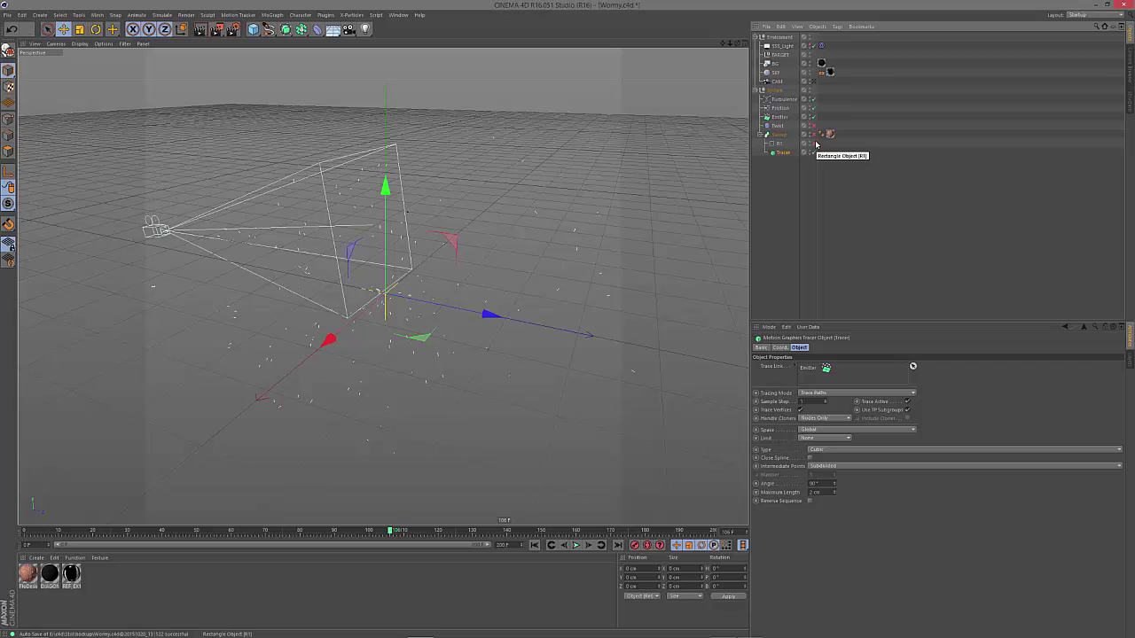
Replay the simulation from the start, stopping at frame 134 with dense traced paths.
click(533, 545)
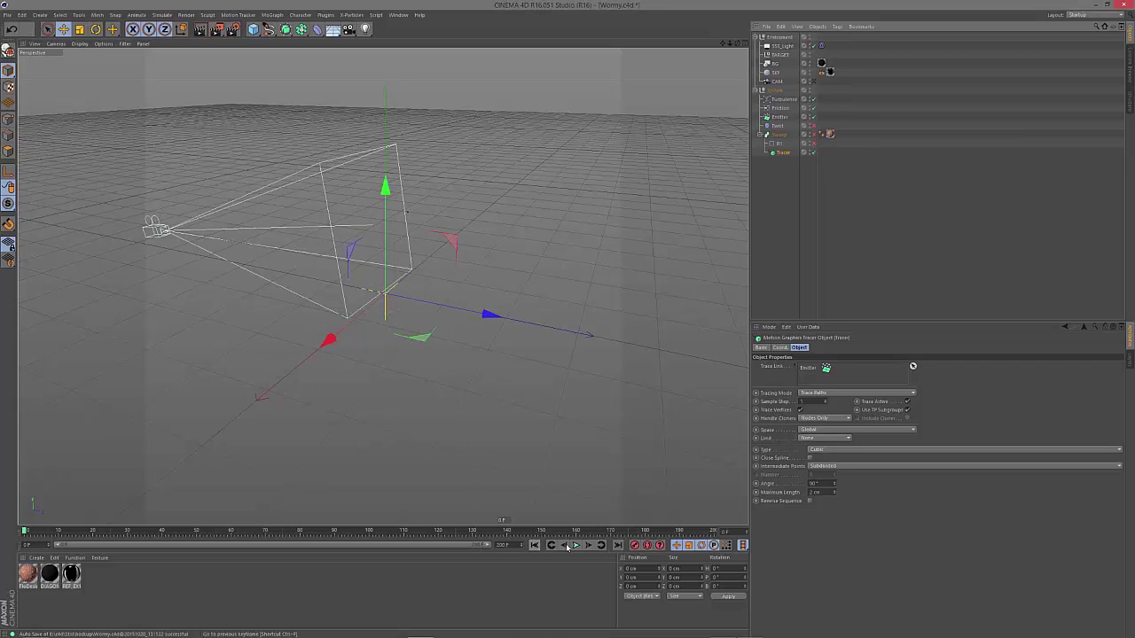
click(576, 545)
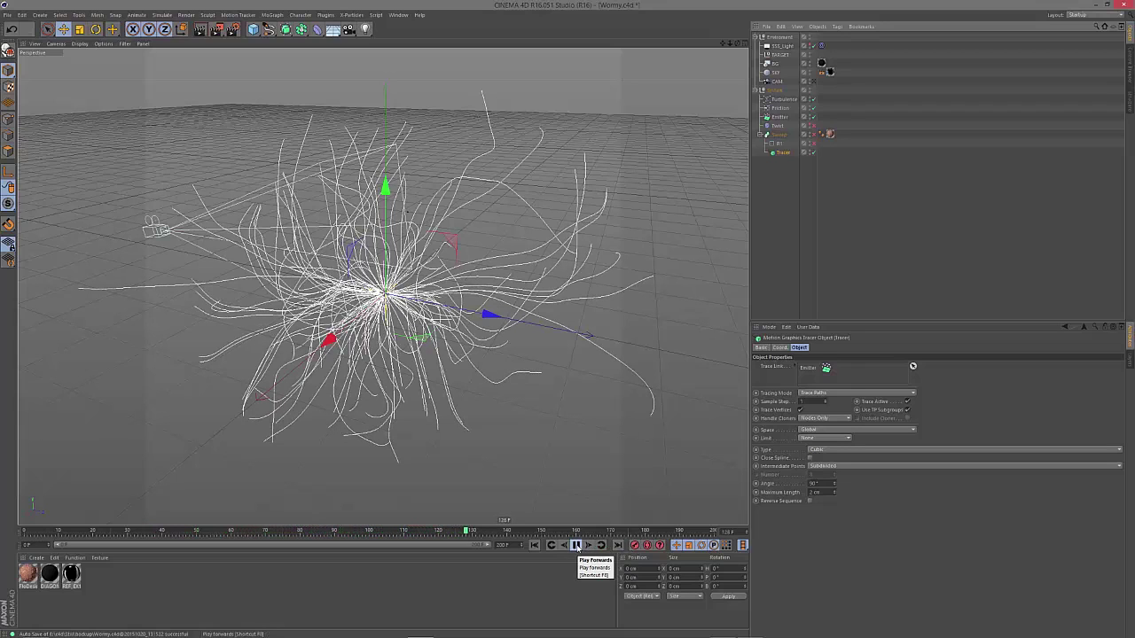
click(577, 546)
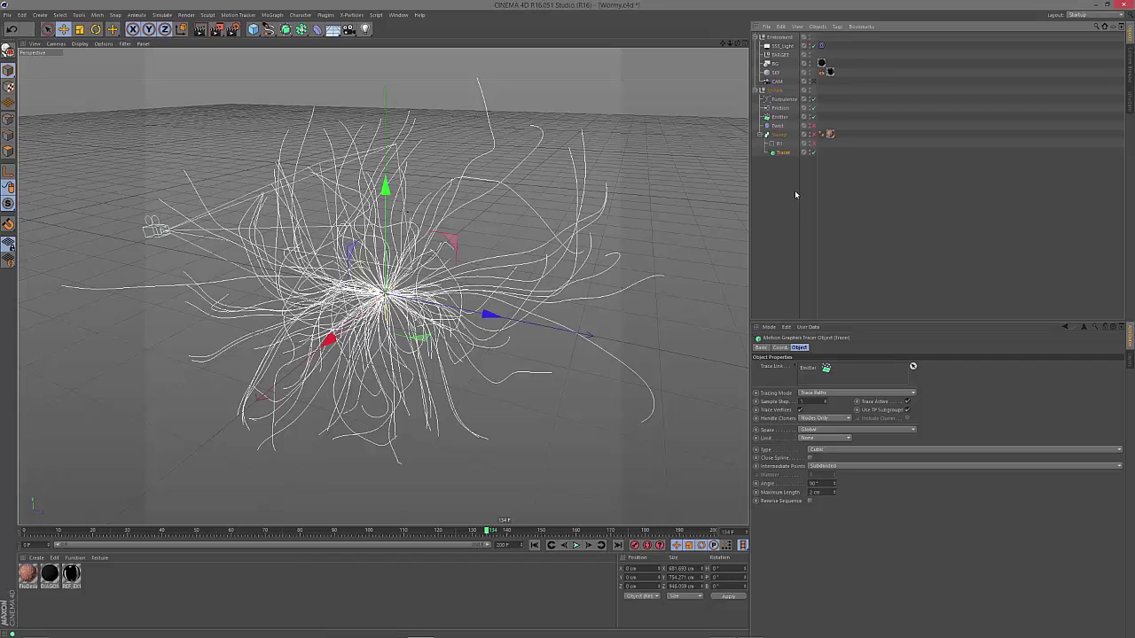
Set up the Sweep with the Tracer paths and the 7 cm × 7 cm R1 rectangle profile.
click(779, 134)
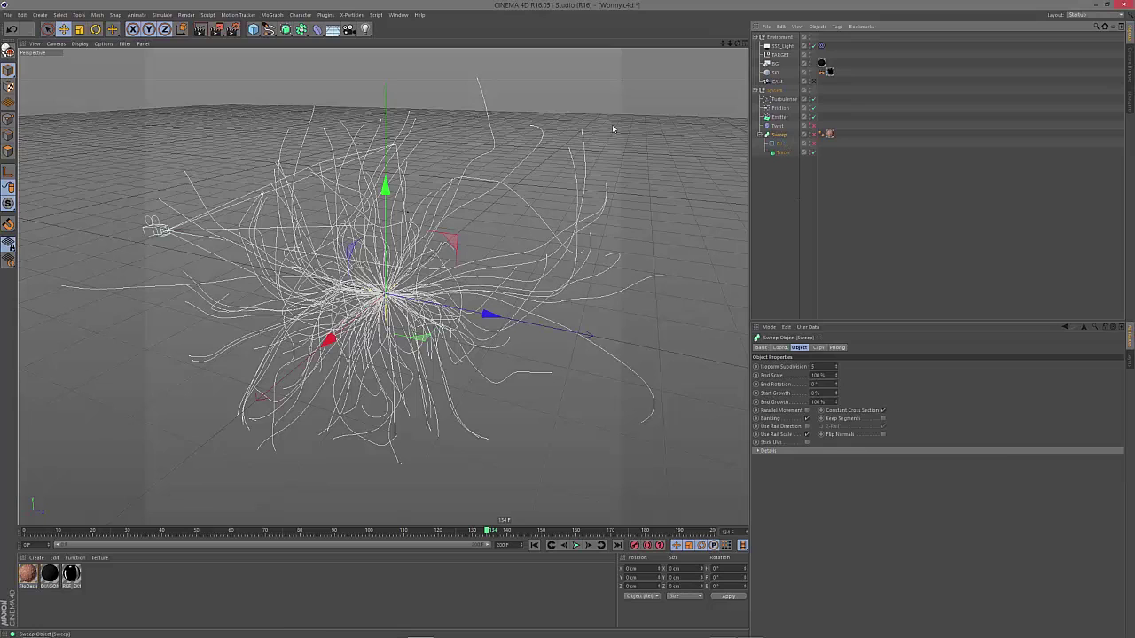
drag(301, 29, 827, 211)
click(778, 145)
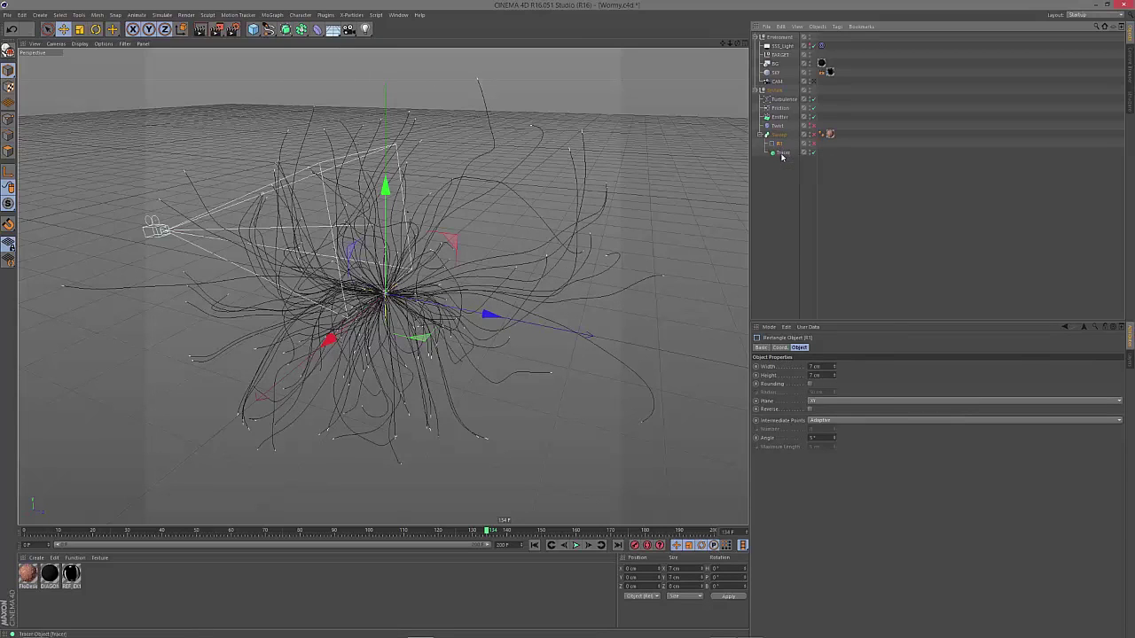
click(781, 155)
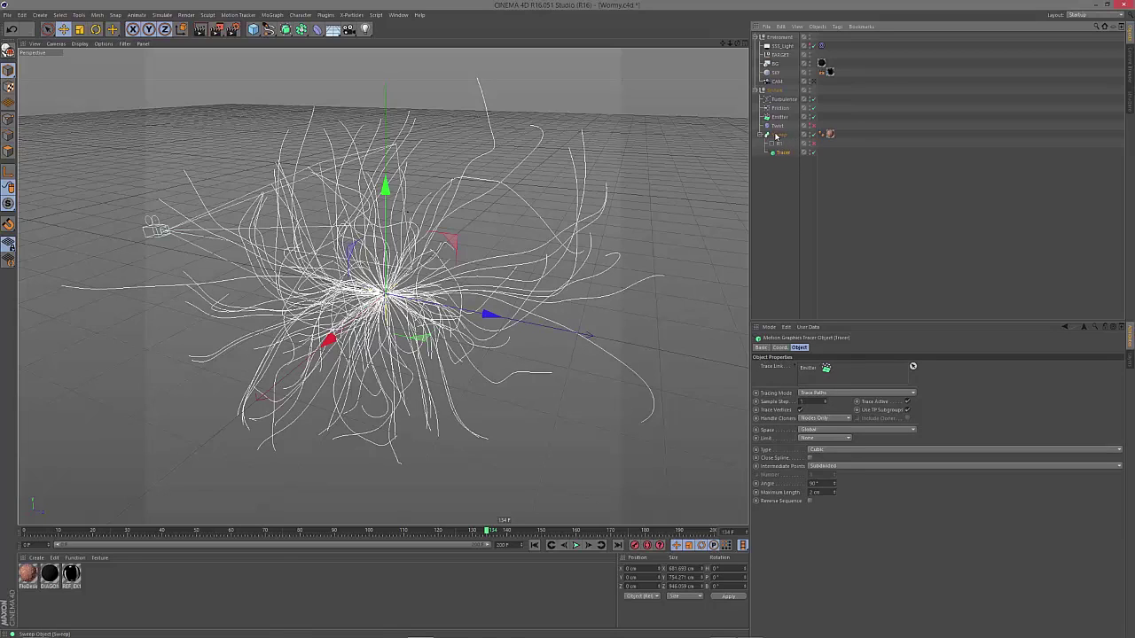
click(269, 31)
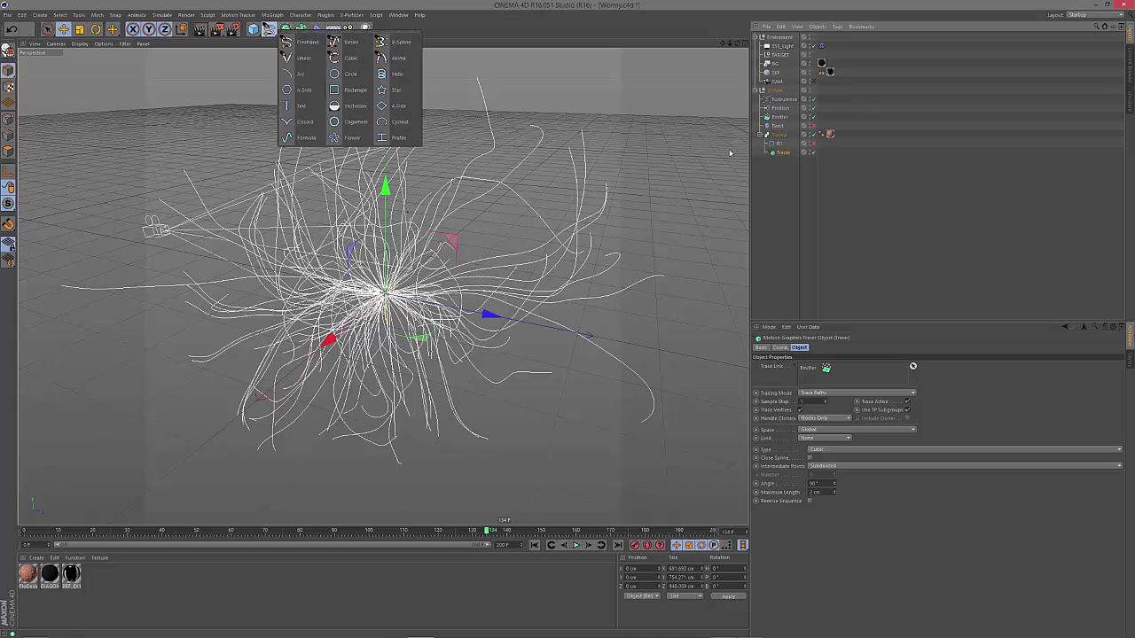
click(779, 142)
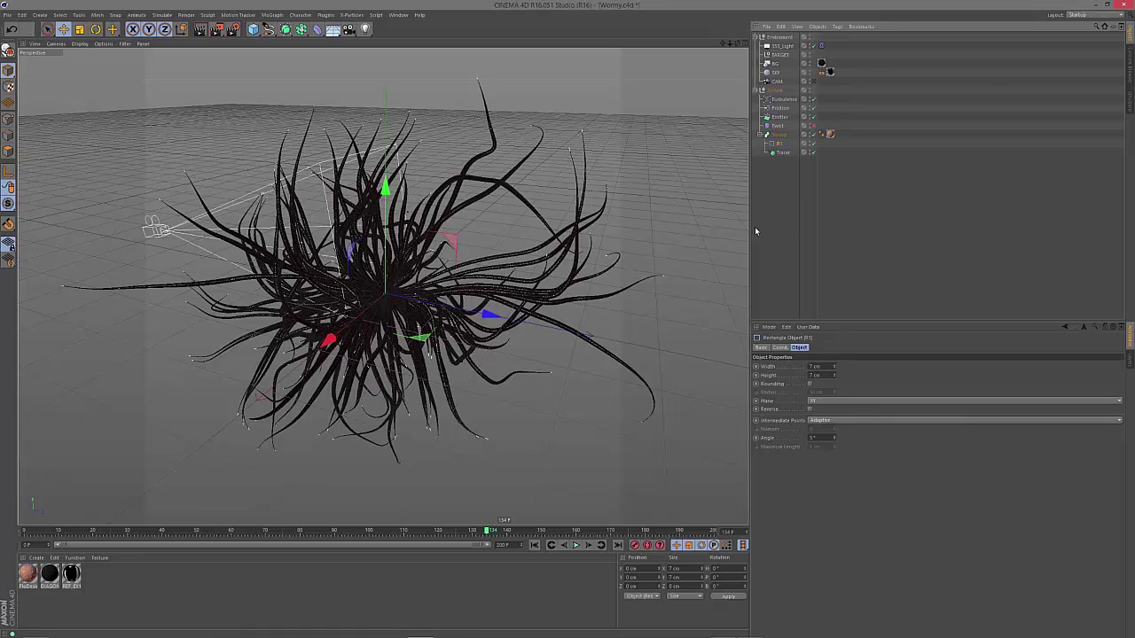
Show the Sweep's Phong tag with Angle Limit enabled and orbit around the tubes.
click(823, 134)
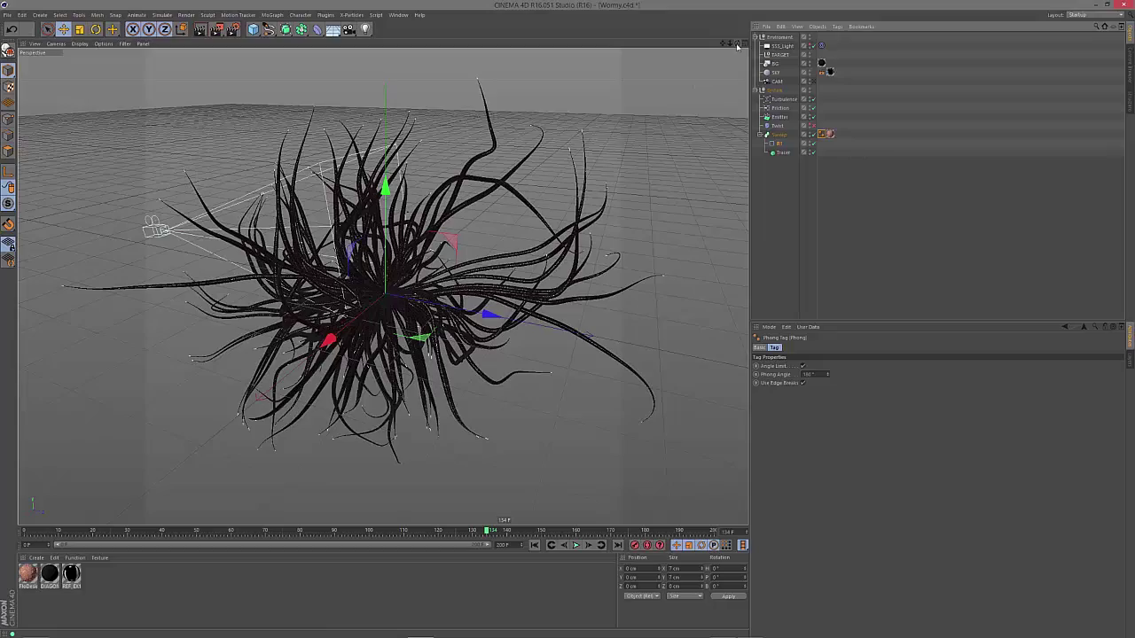
drag(736, 46, 822, 101)
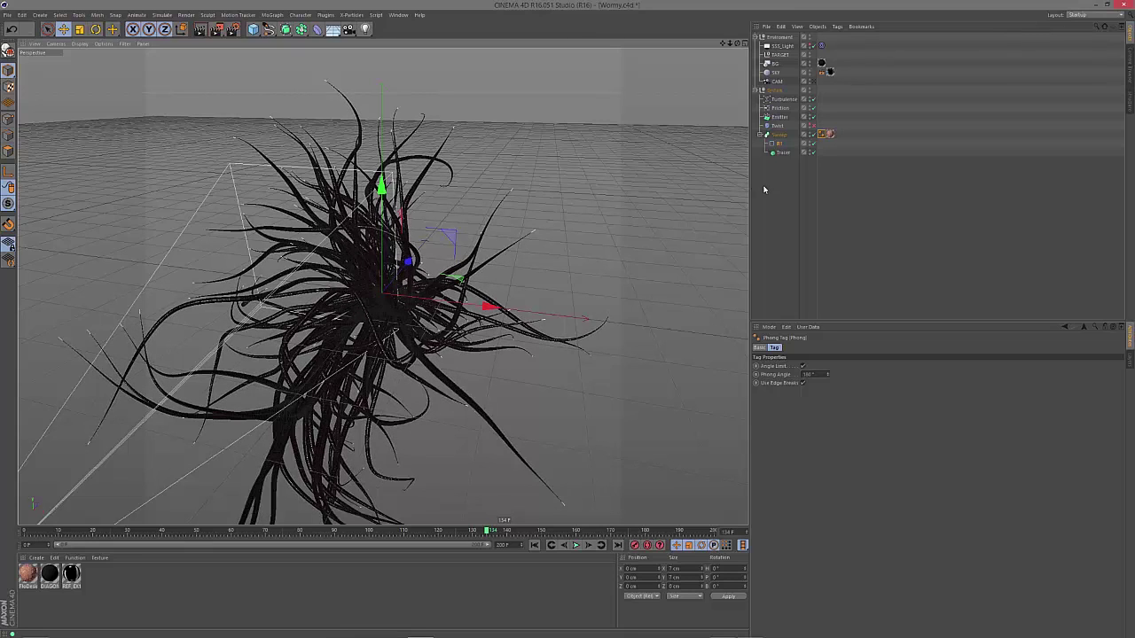
Select the Twist deformer and enable it on the tentacle strands.
click(785, 129)
click(779, 127)
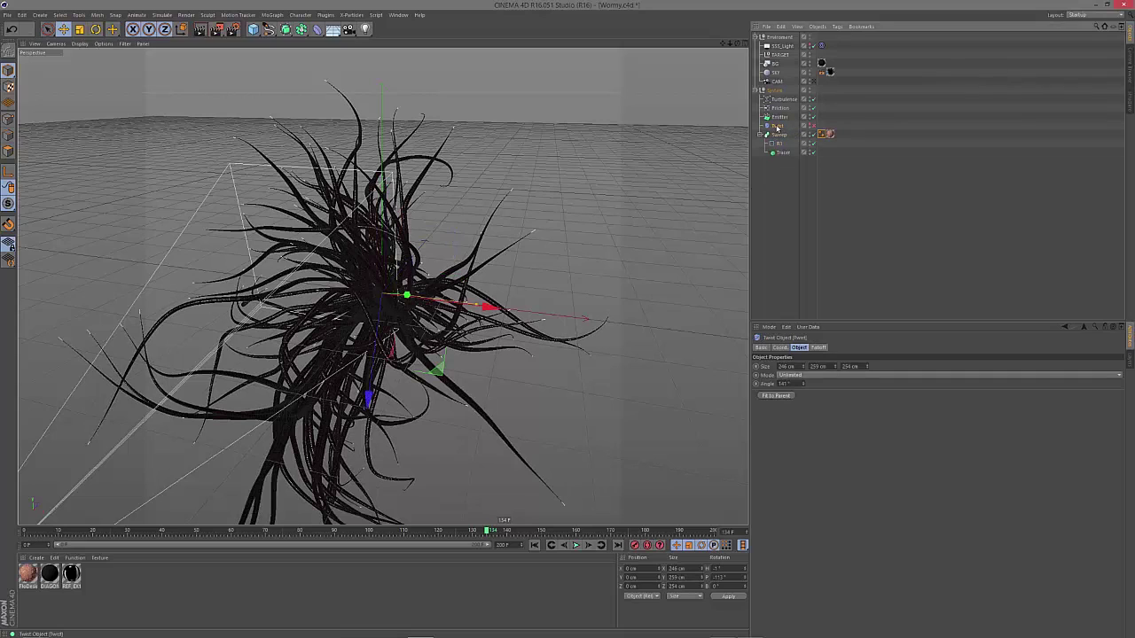
click(316, 30)
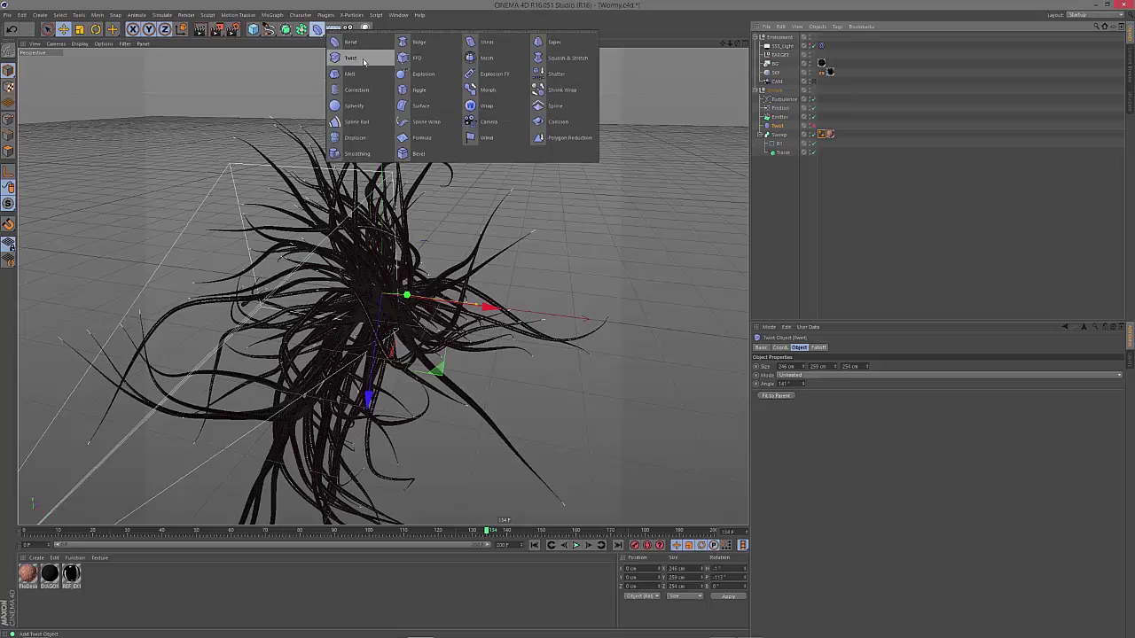
click(813, 126)
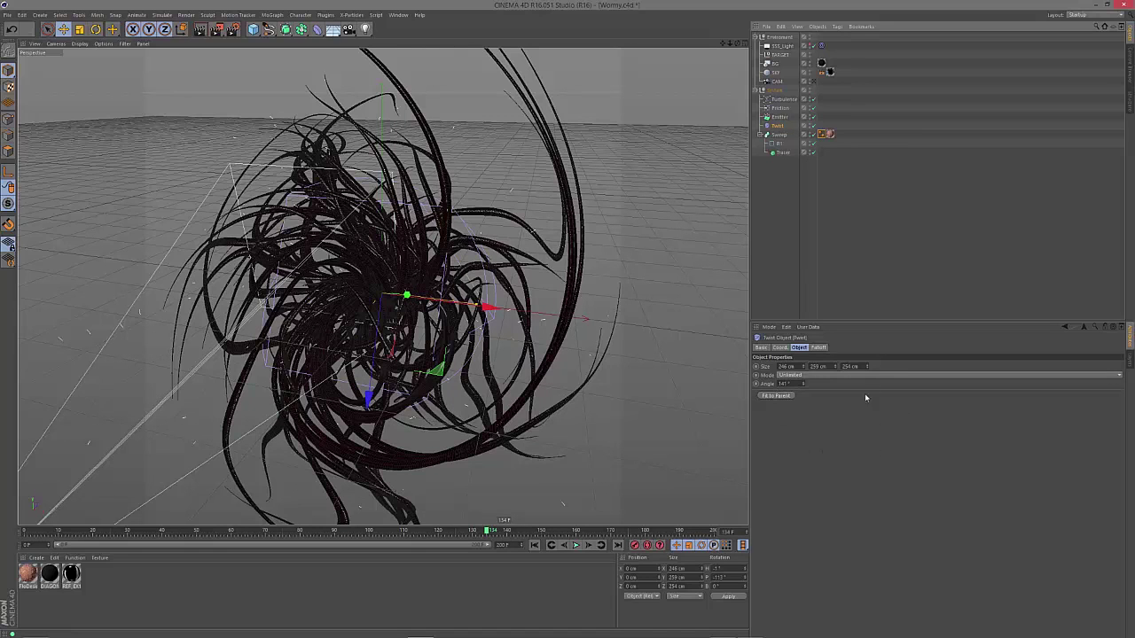
Set the Twist angle to about 139° and its pitch to about -111°.
drag(803, 383, 803, 386)
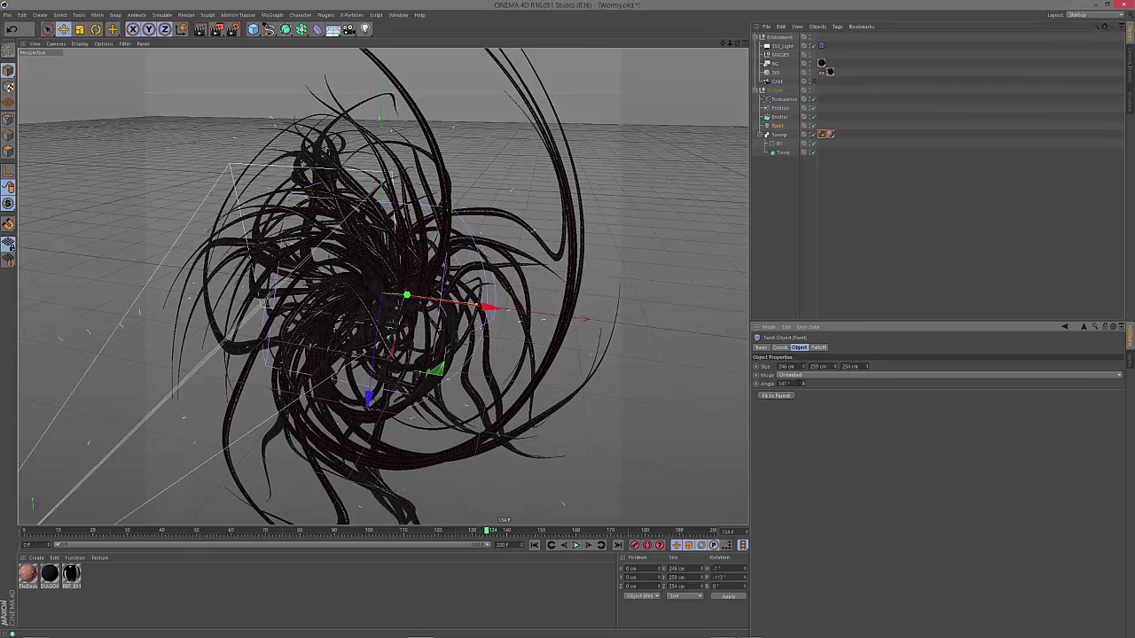
click(780, 347)
drag(904, 376, 905, 366)
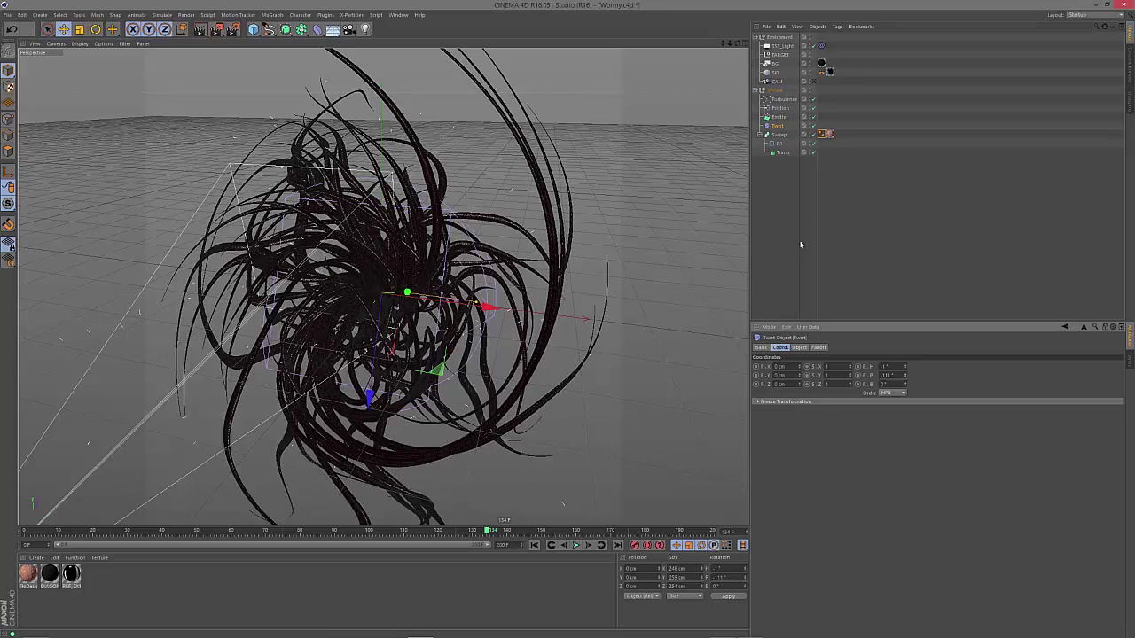
click(830, 134)
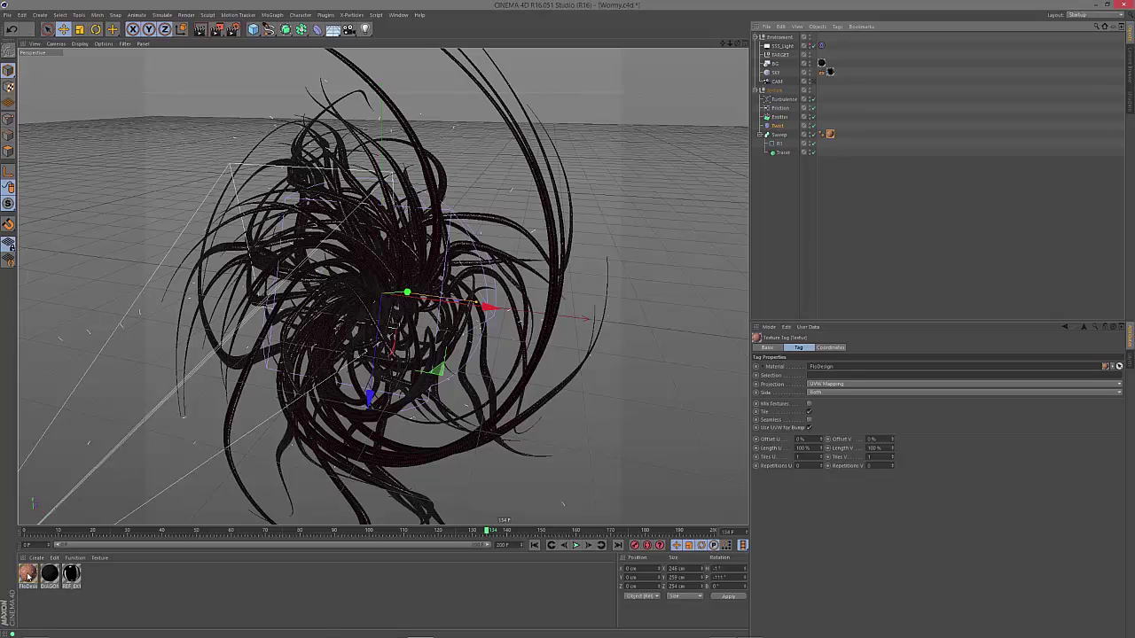
Open the FloDesign material in an enlarged Material Editor and inspect its dark red Color shader.
double_click(27, 576)
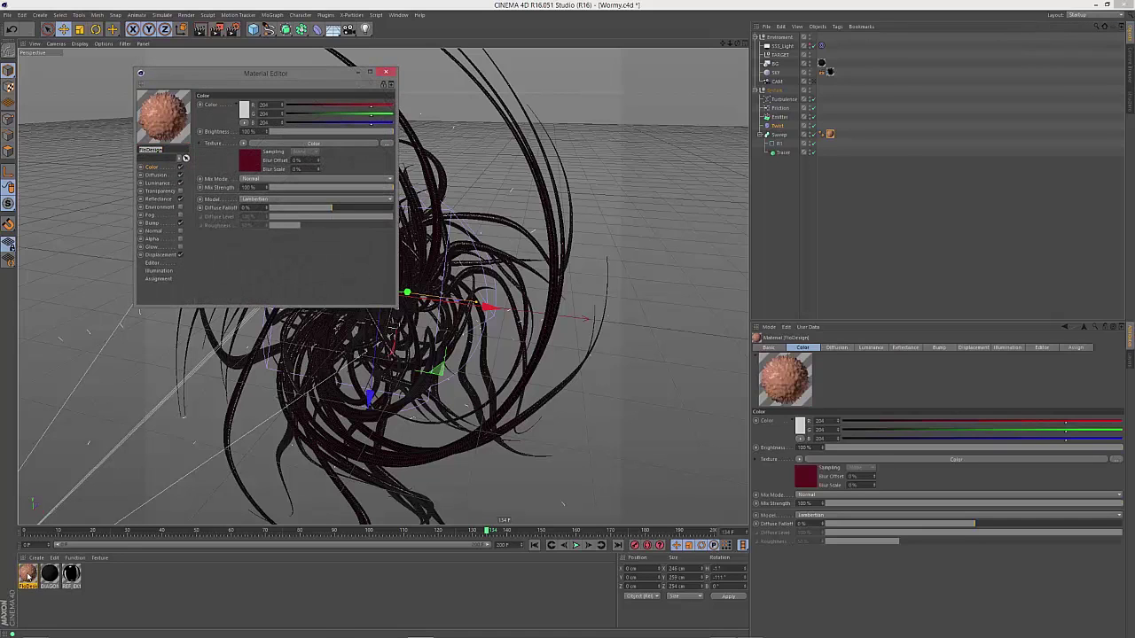
drag(259, 79, 282, 102)
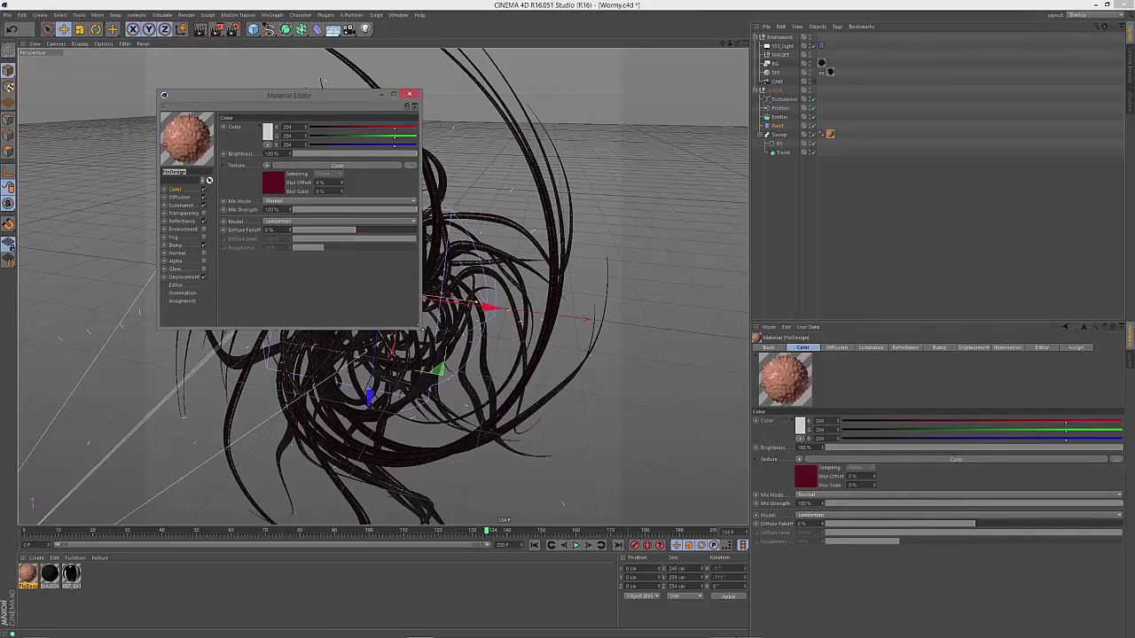
drag(419, 329, 647, 483)
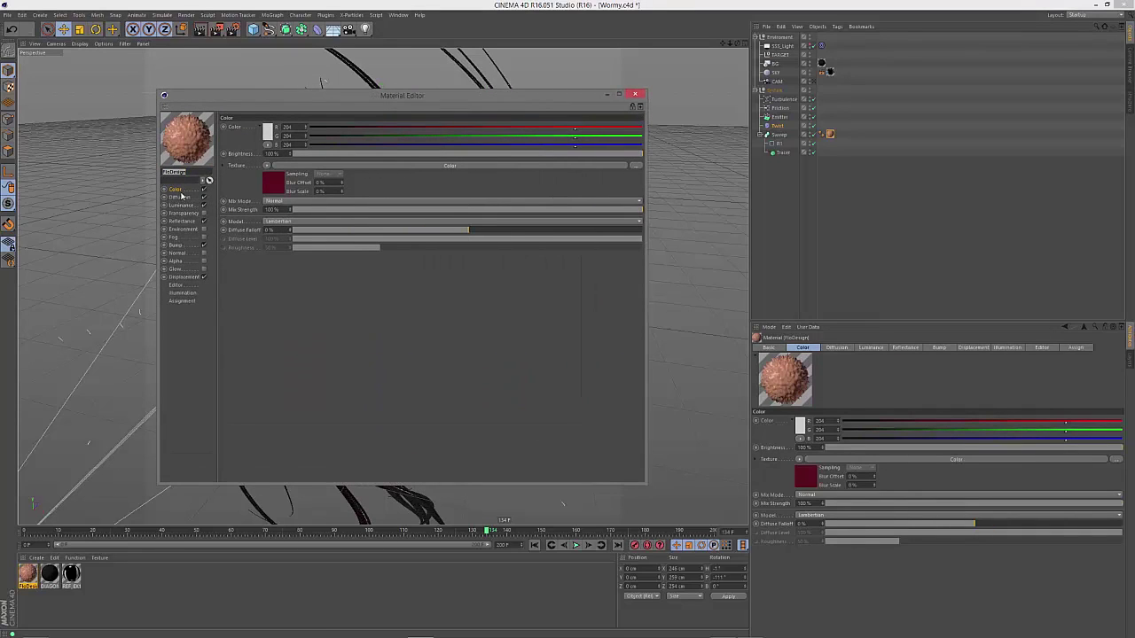
click(177, 191)
click(295, 166)
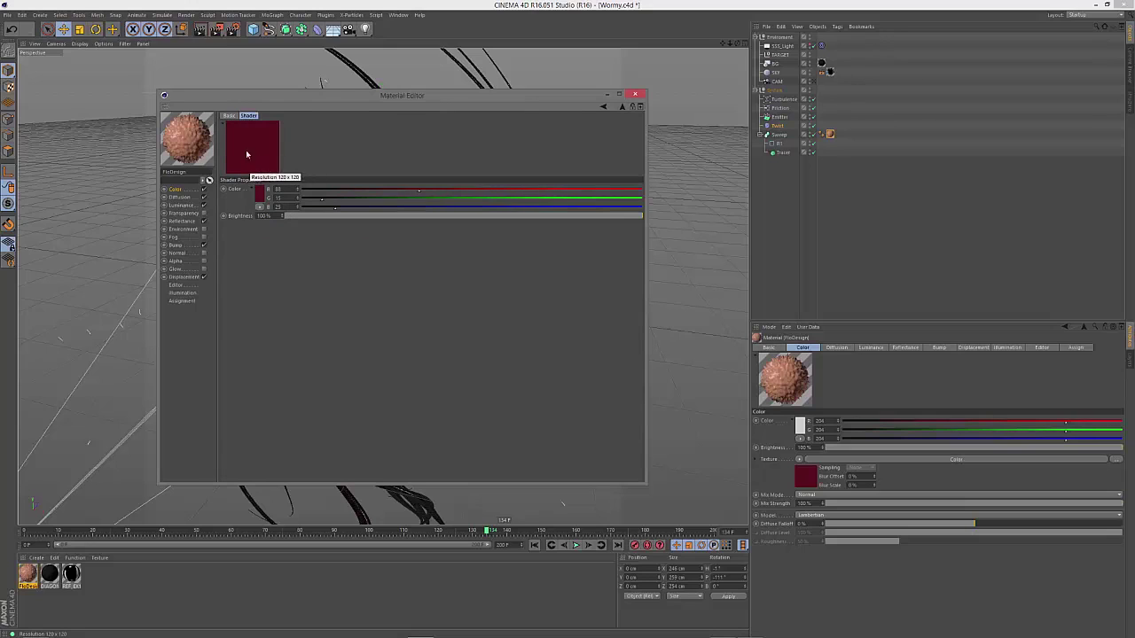
click(621, 106)
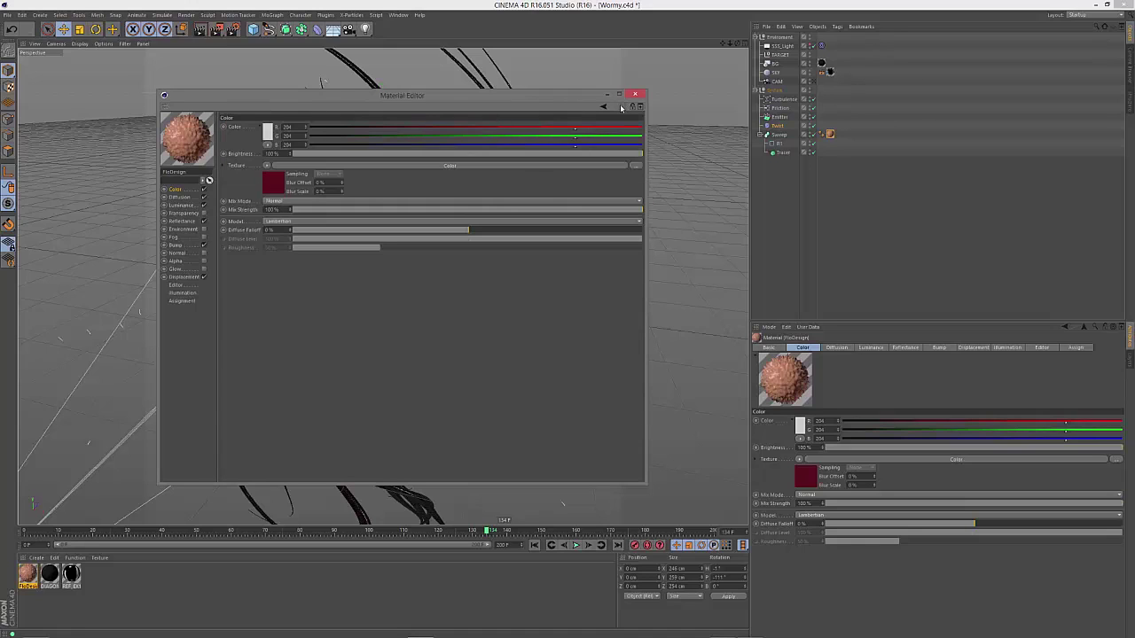
click(179, 197)
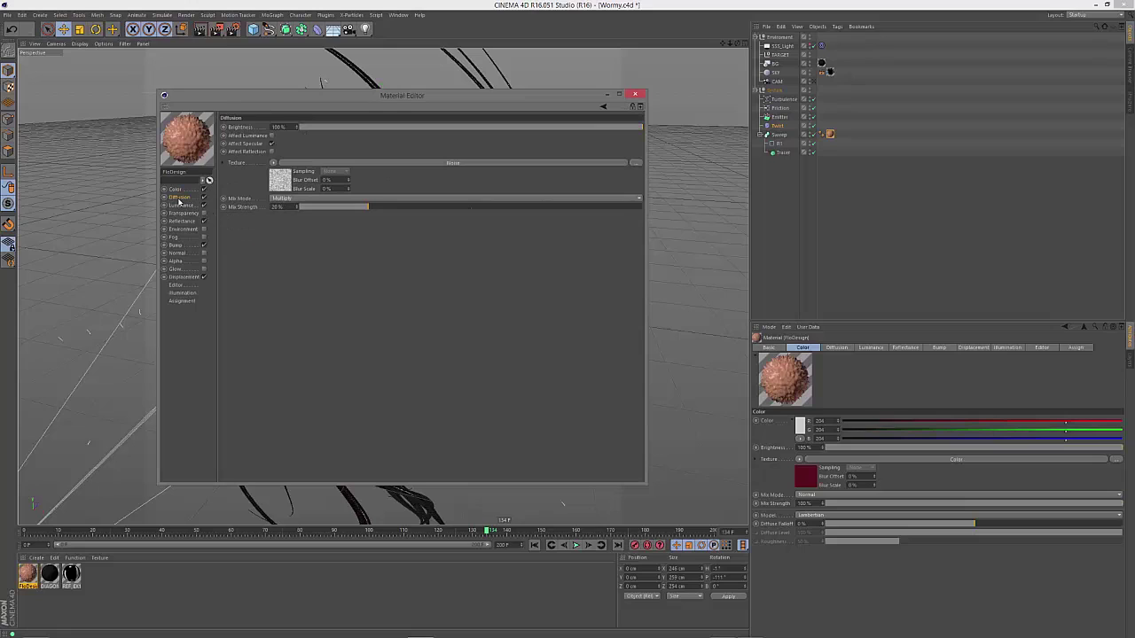
click(291, 172)
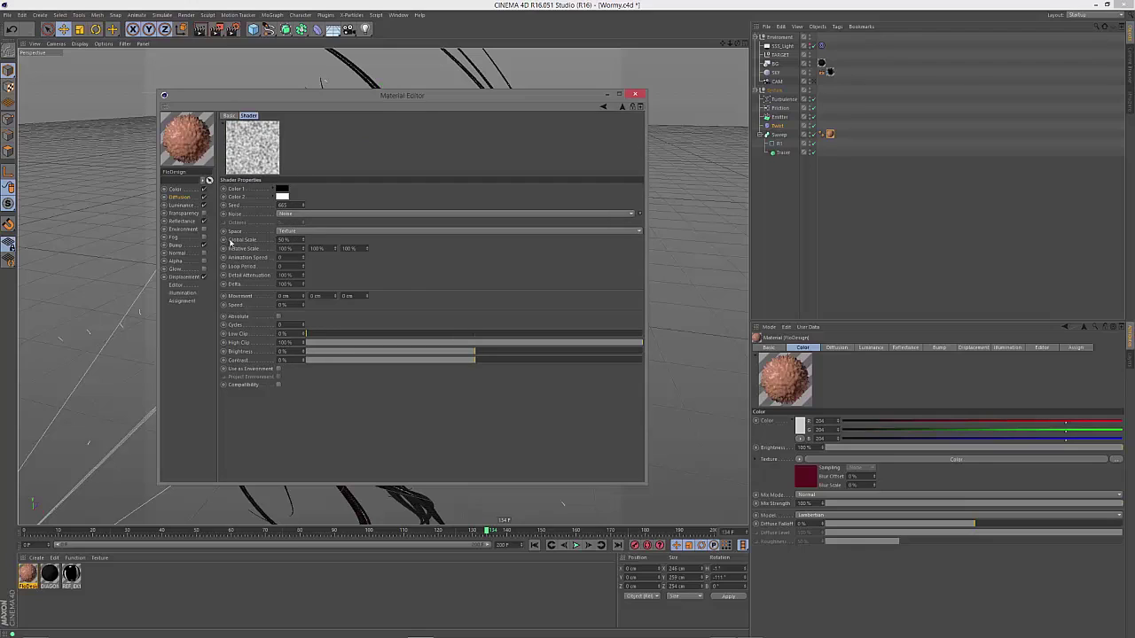
click(623, 106)
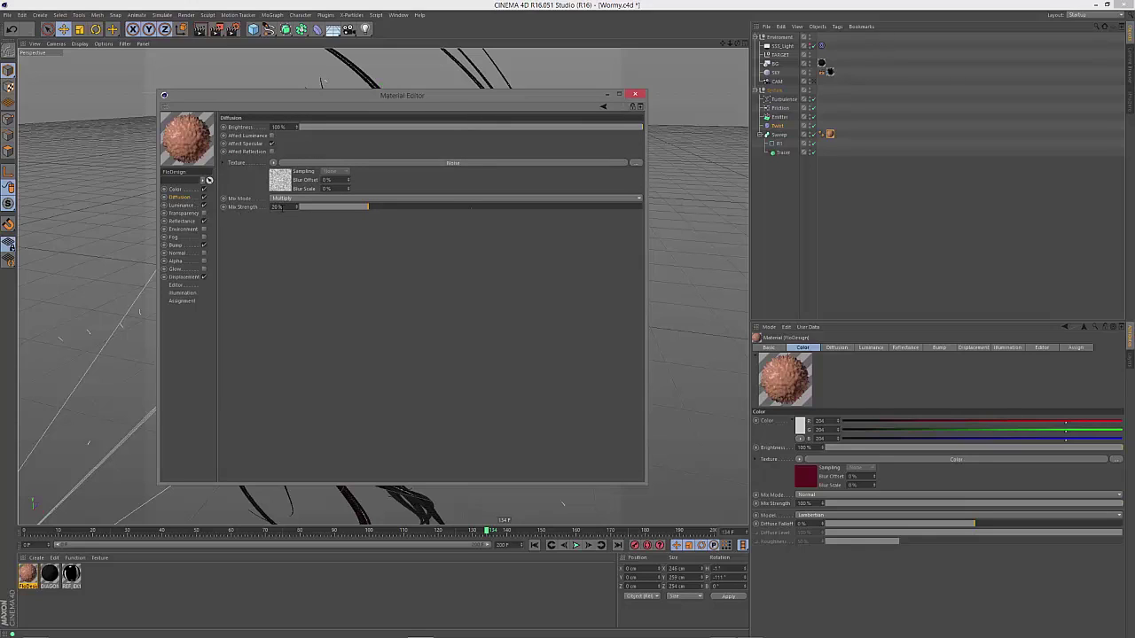
Load a Subsurface Scattering shader into the Luminance texture and set its Path Length to 0.4 cm.
click(181, 206)
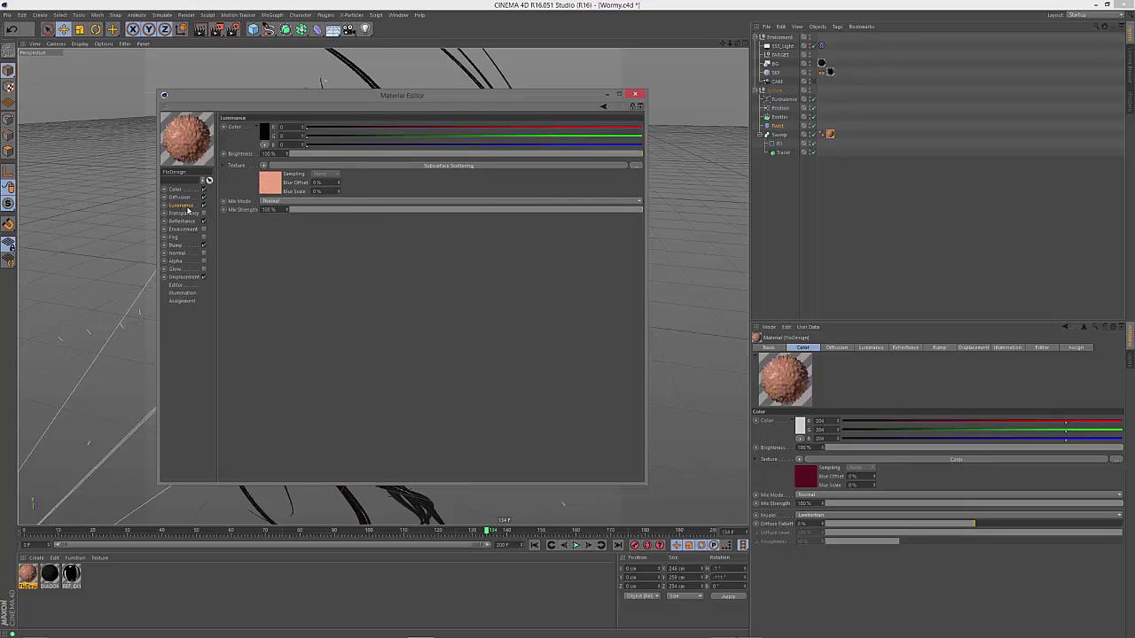
click(263, 166)
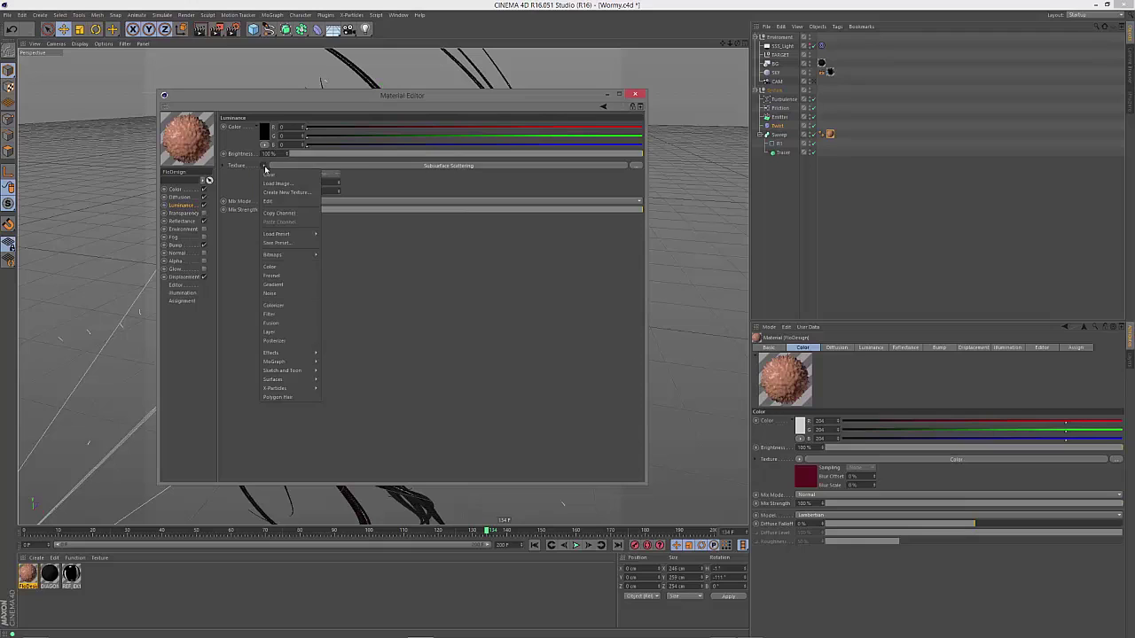
mouse_move(303, 354)
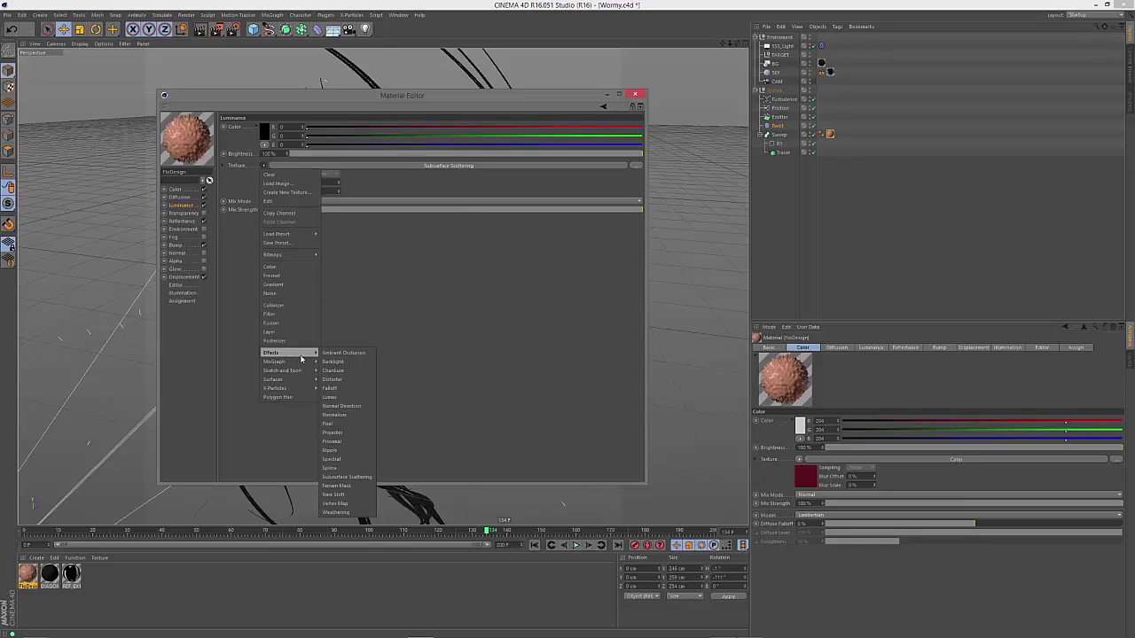
click(347, 477)
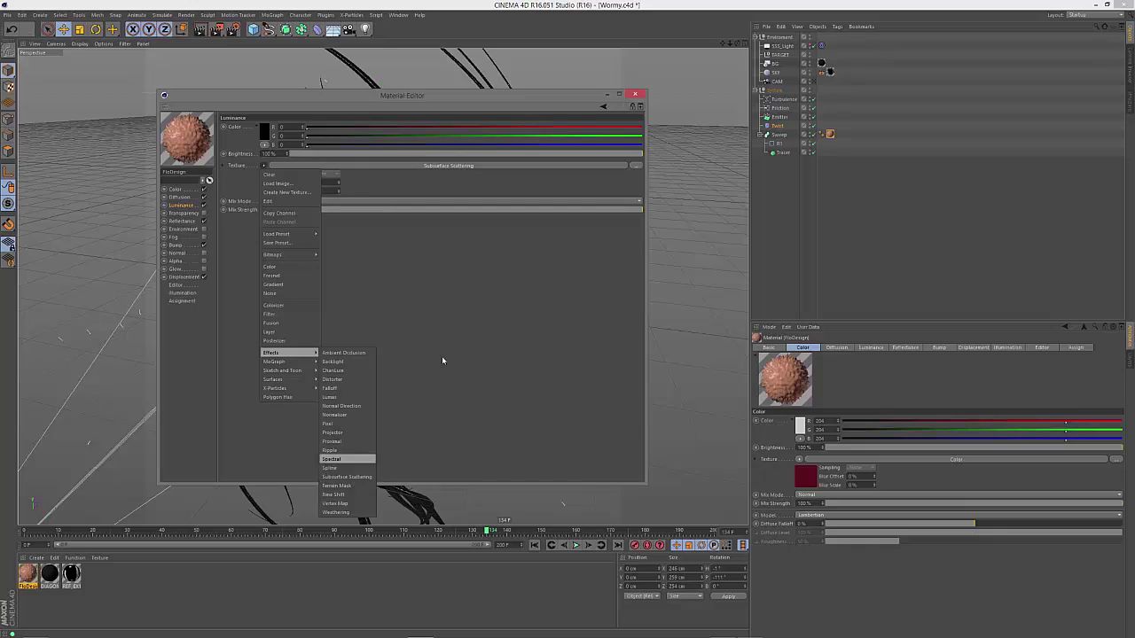
click(392, 163)
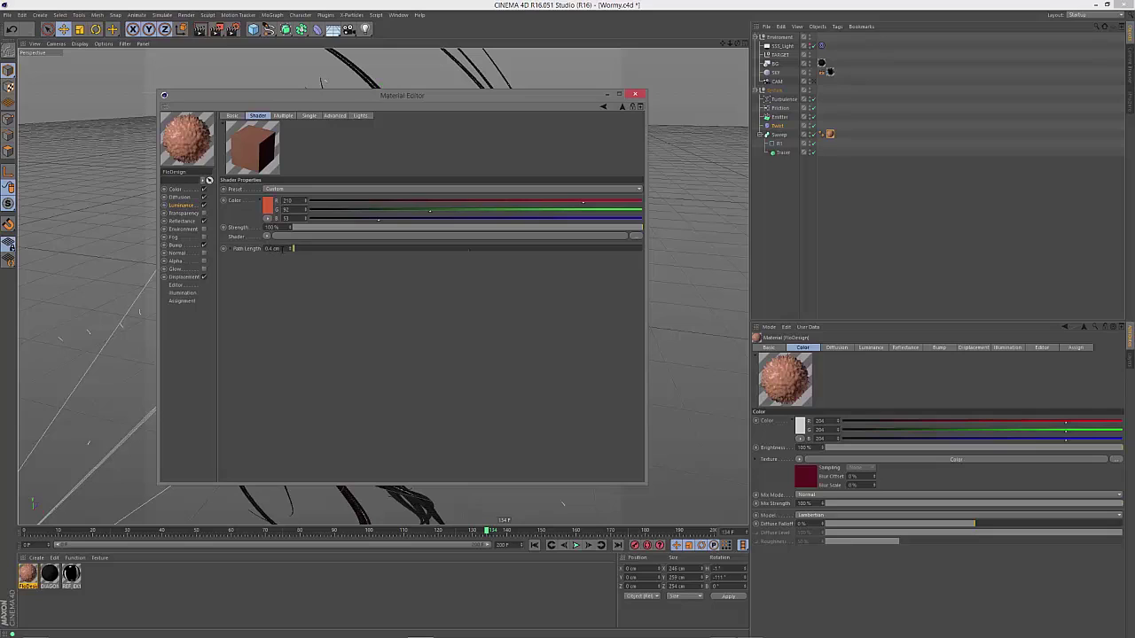
double_click(275, 251)
text(0.4)
drag(381, 94, 597, 96)
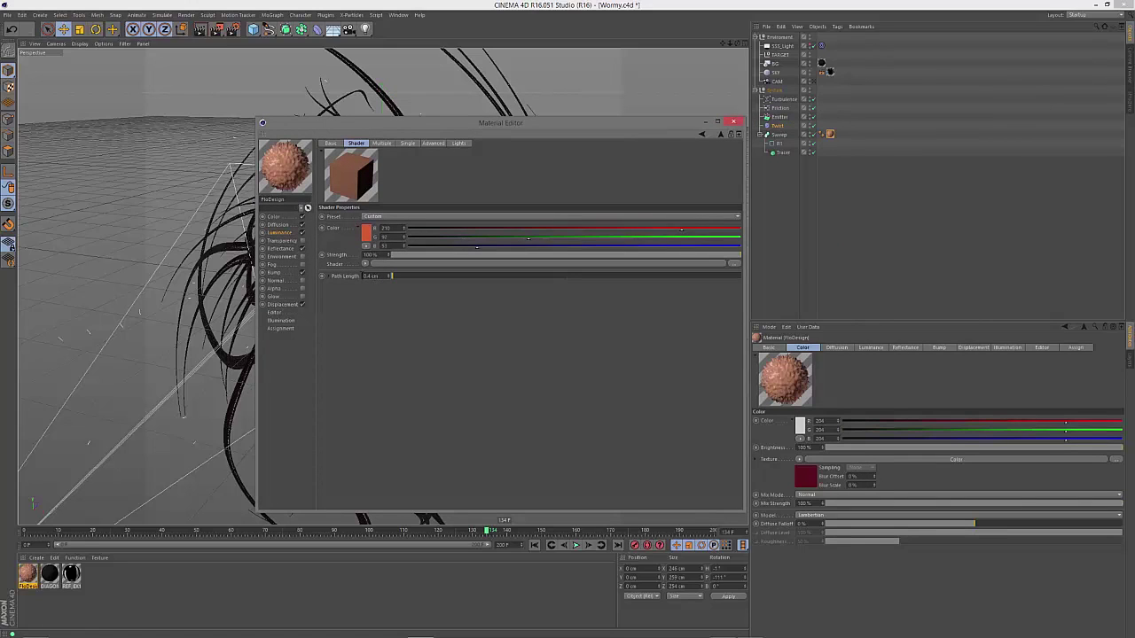
Check the shader's multiple diffuse settings, keeping the mode on Direct.
click(381, 144)
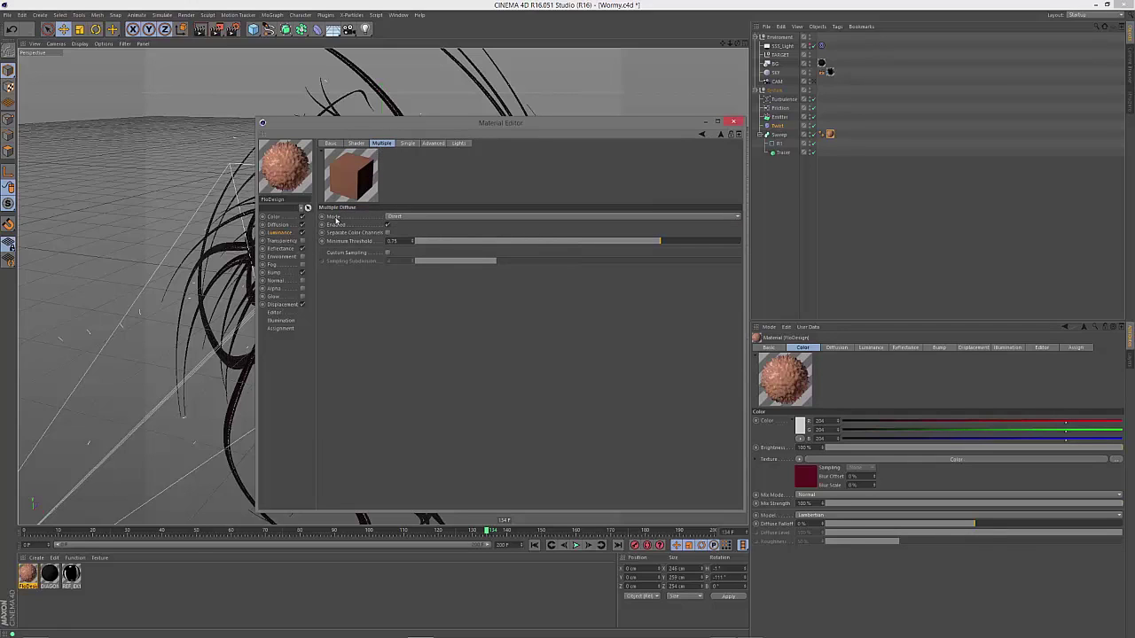
click(403, 218)
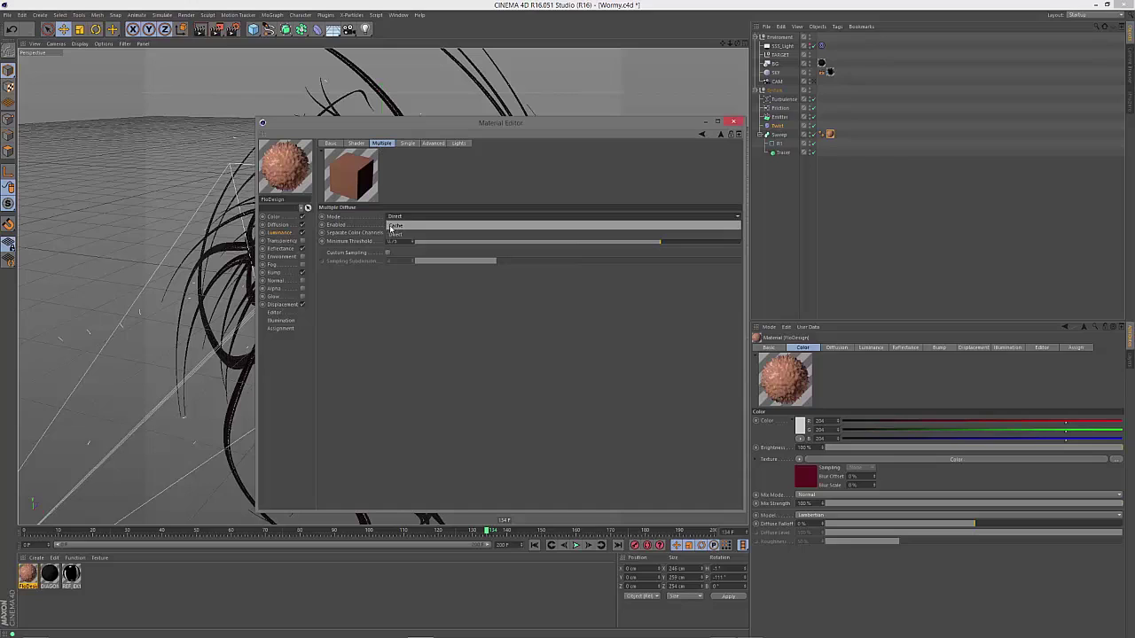
click(387, 214)
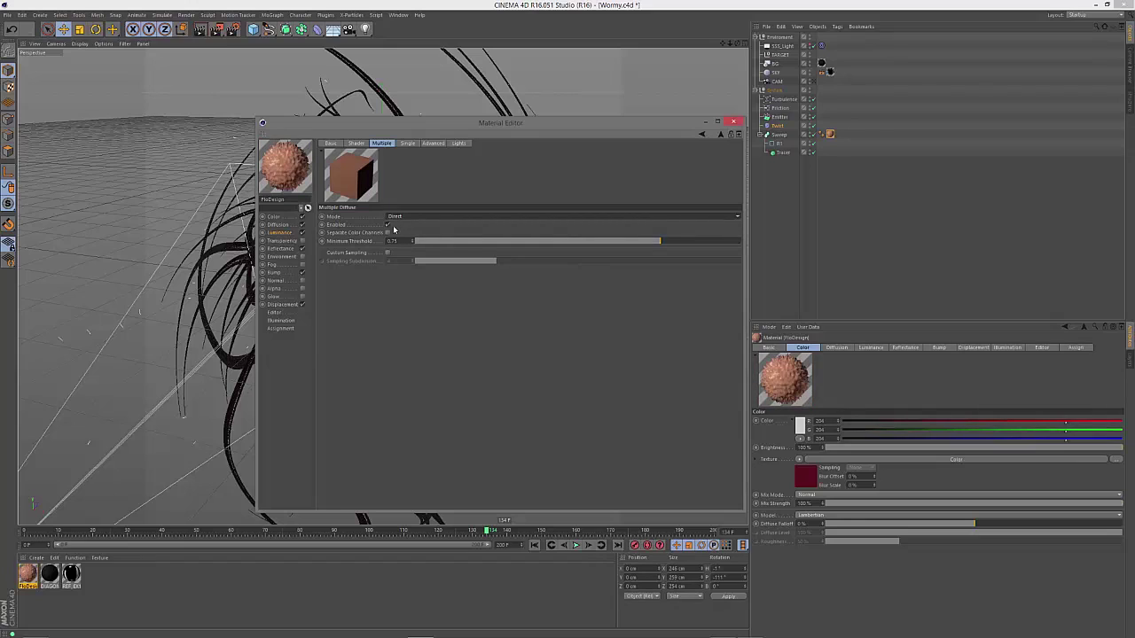
click(356, 143)
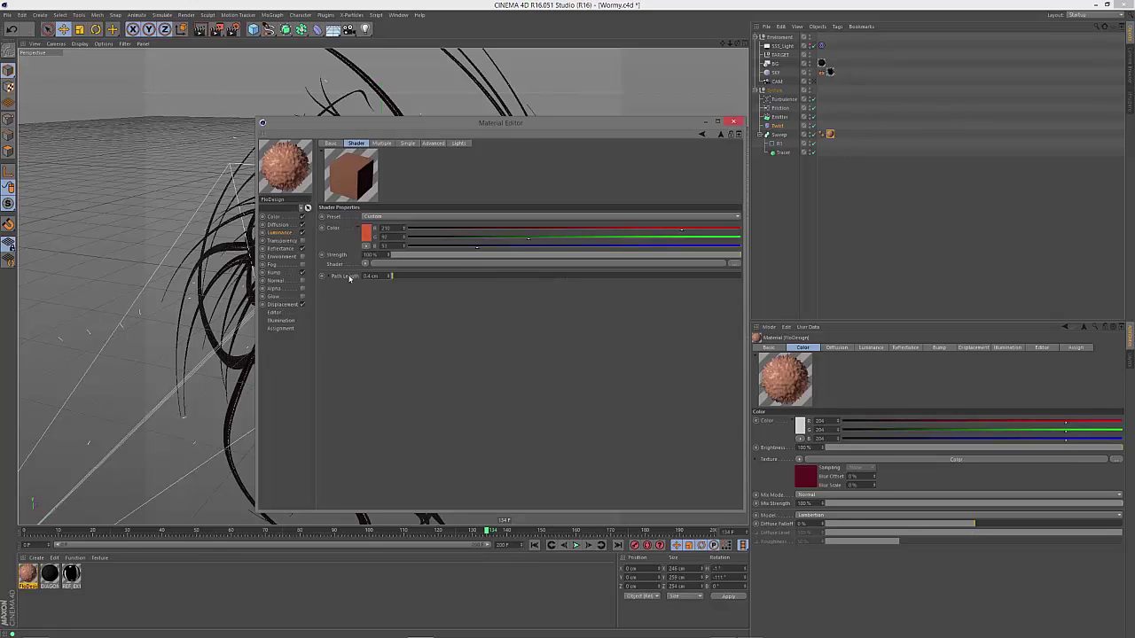
click(381, 143)
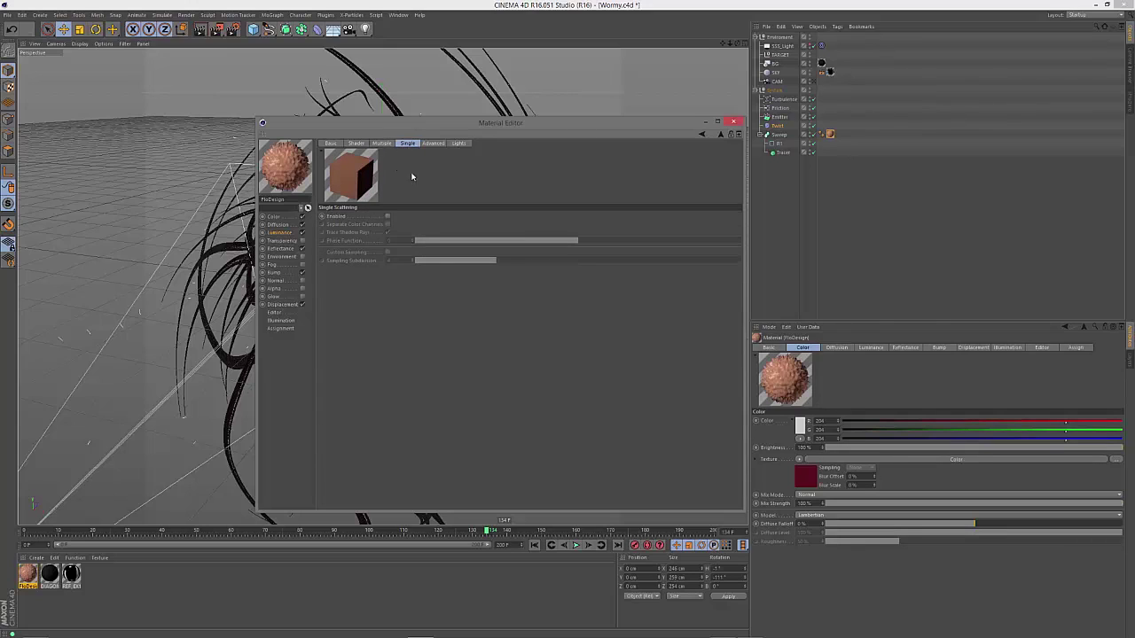
Review the material's Advanced and Lights settings, then return to the Luminance subsurface shader.
click(438, 145)
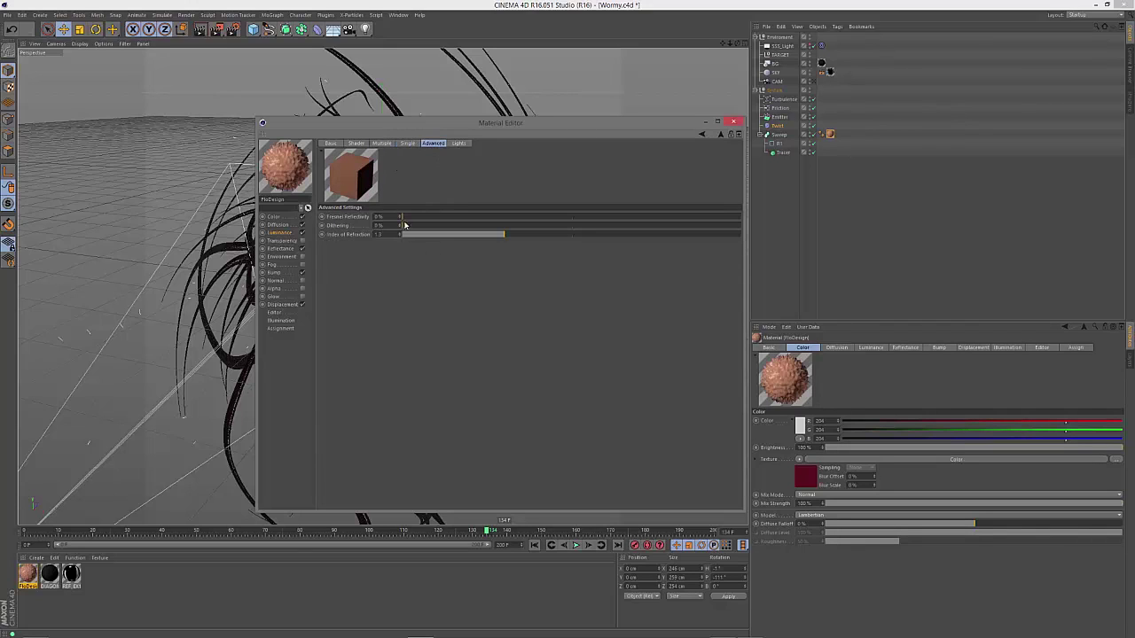
click(459, 143)
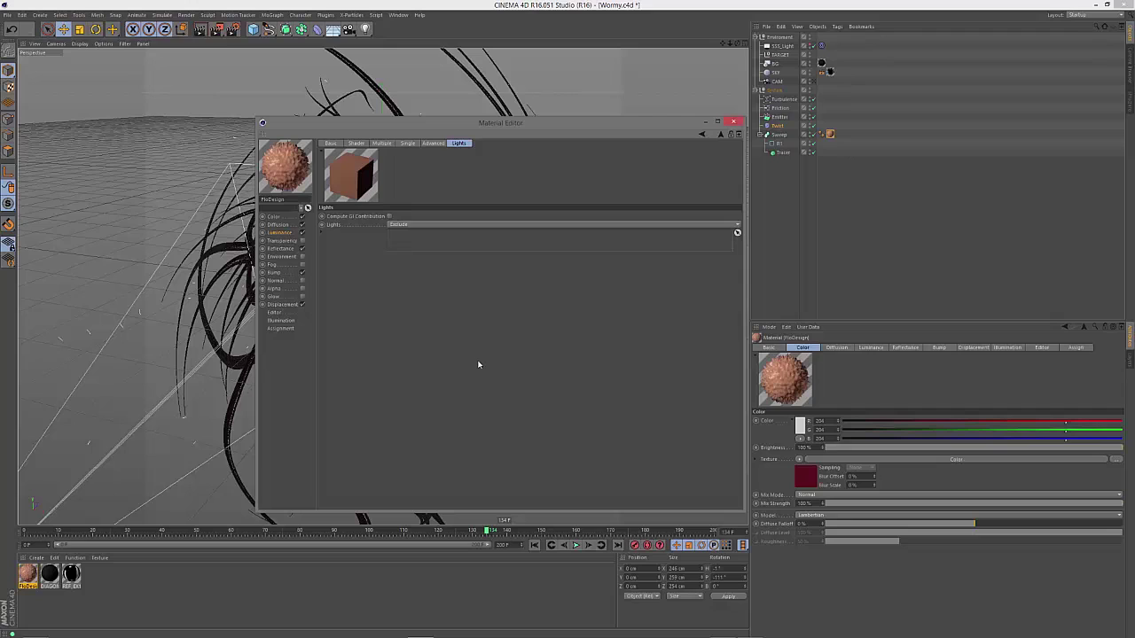
click(284, 234)
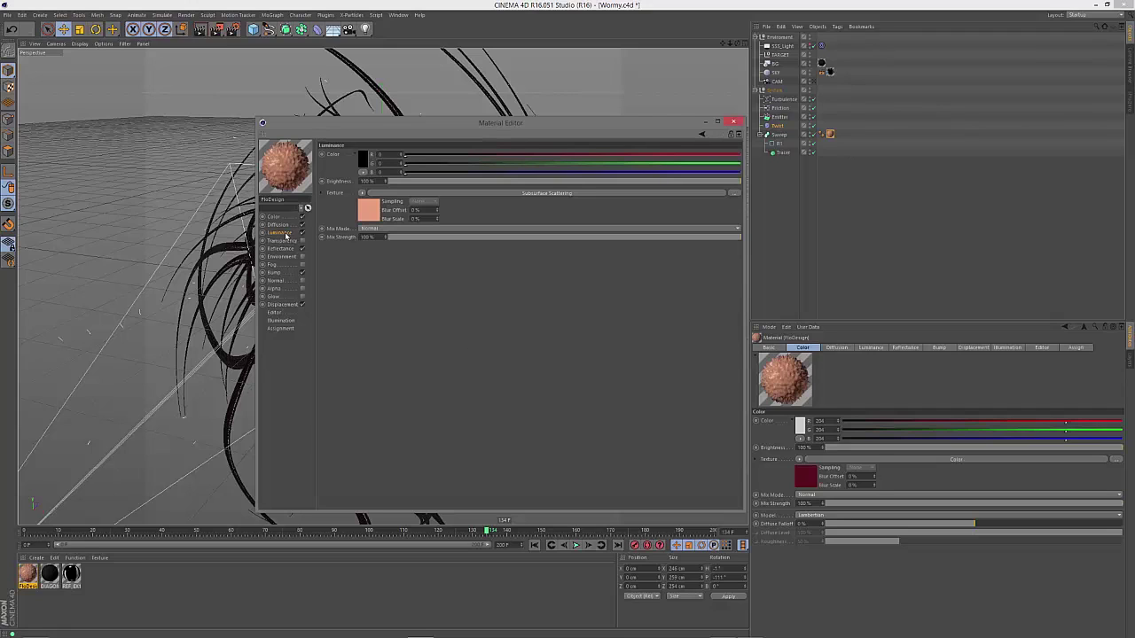
click(383, 193)
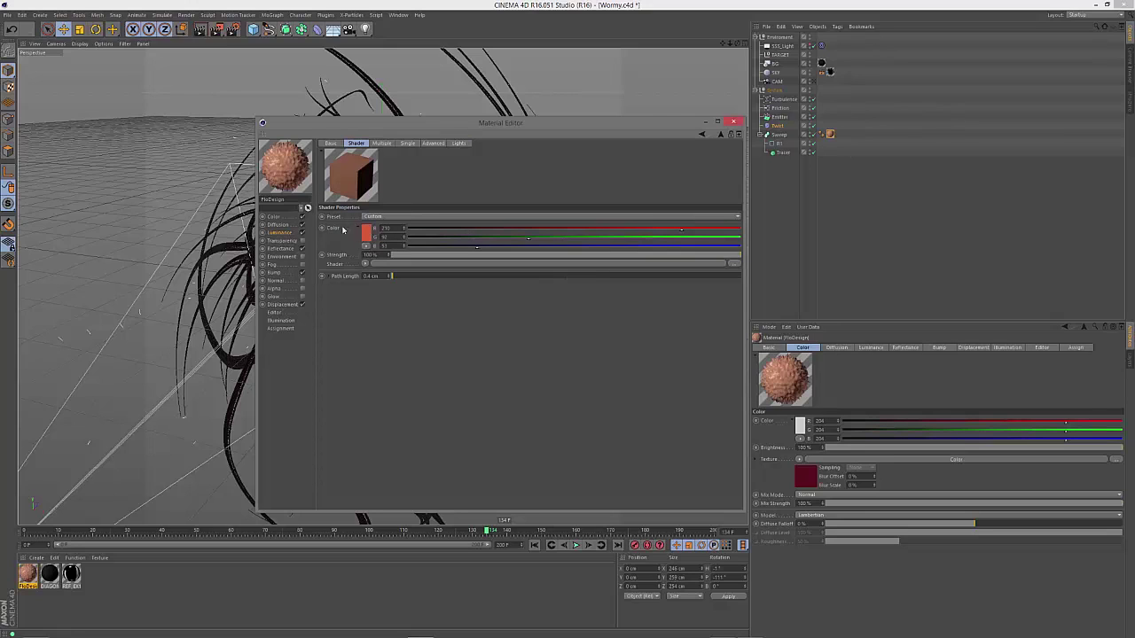
Inspect the Reflectance layers: GGX Ebene 1 at 0% roughness and Blinn specular at 47%.
click(289, 249)
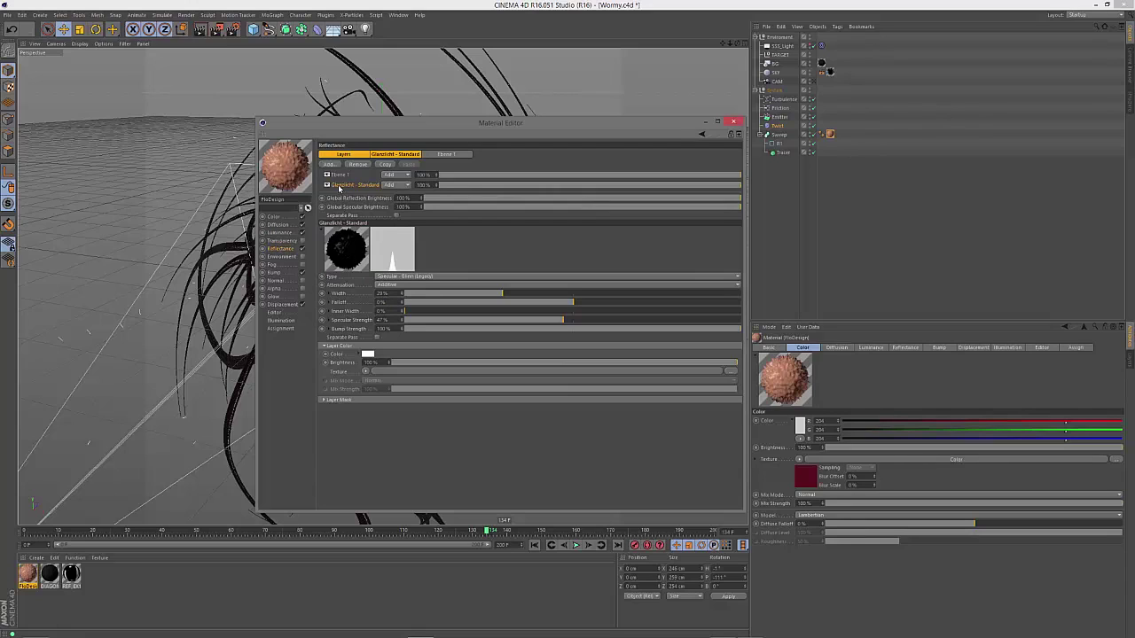
click(340, 175)
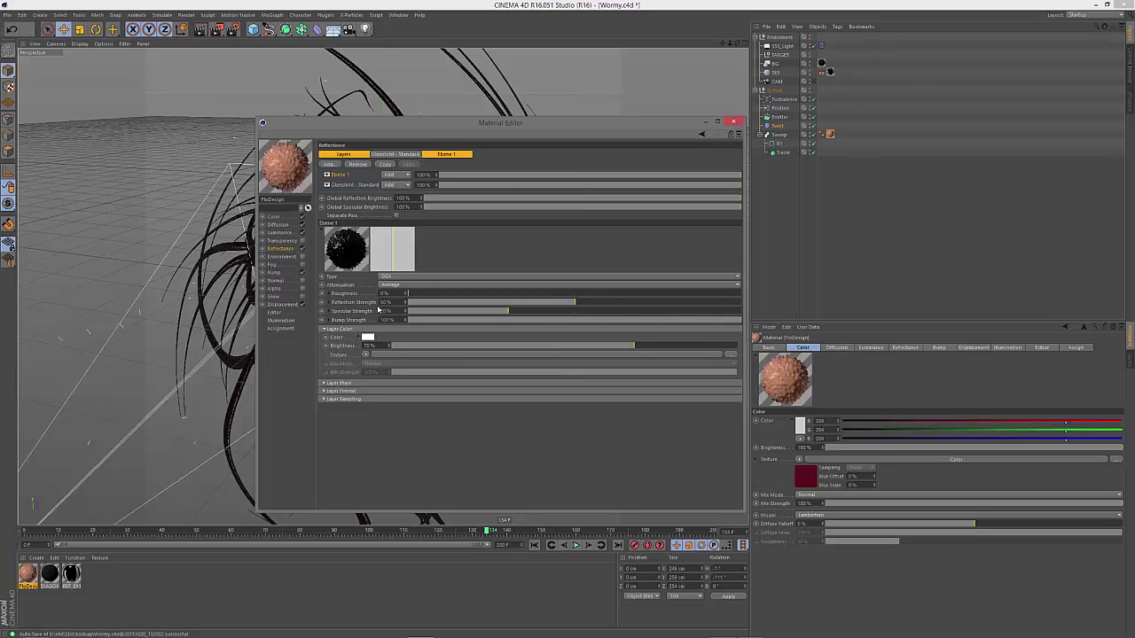
click(343, 185)
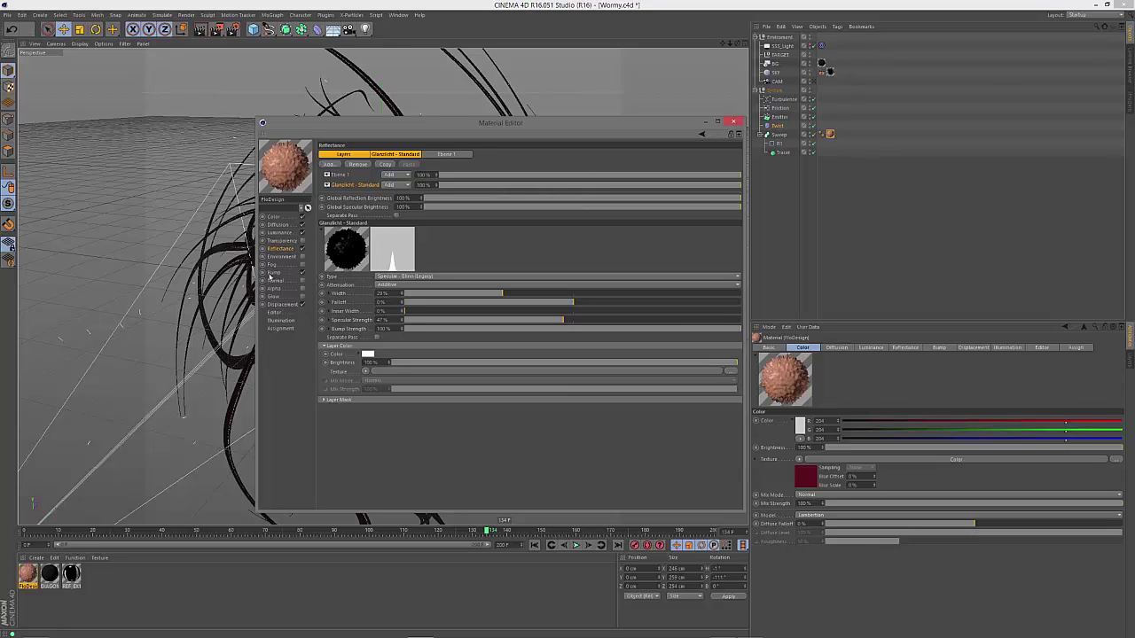
Set the Bump channel's Displaced Voronoi noise Low Clip to 0%, keeping 10% strength.
click(281, 274)
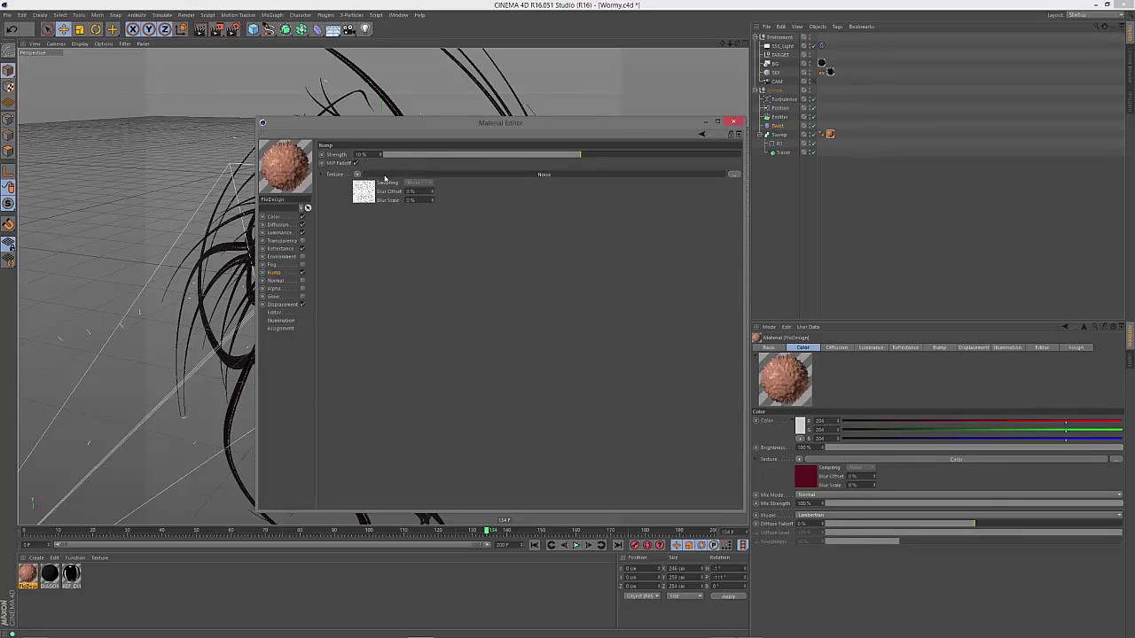
click(379, 176)
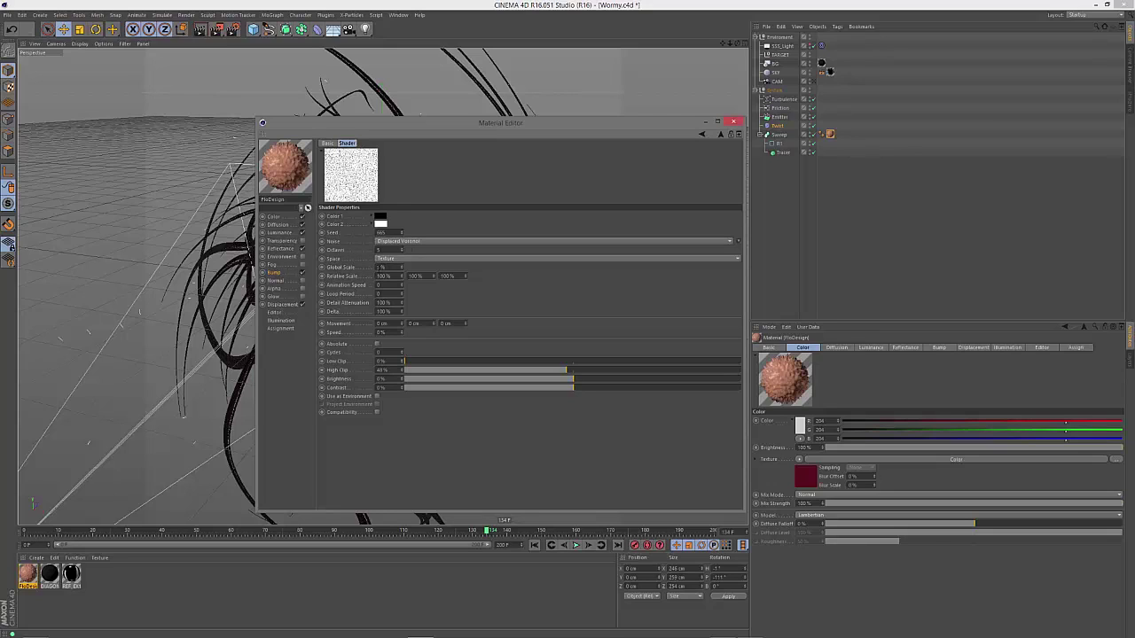
drag(401, 361, 401, 360)
click(282, 271)
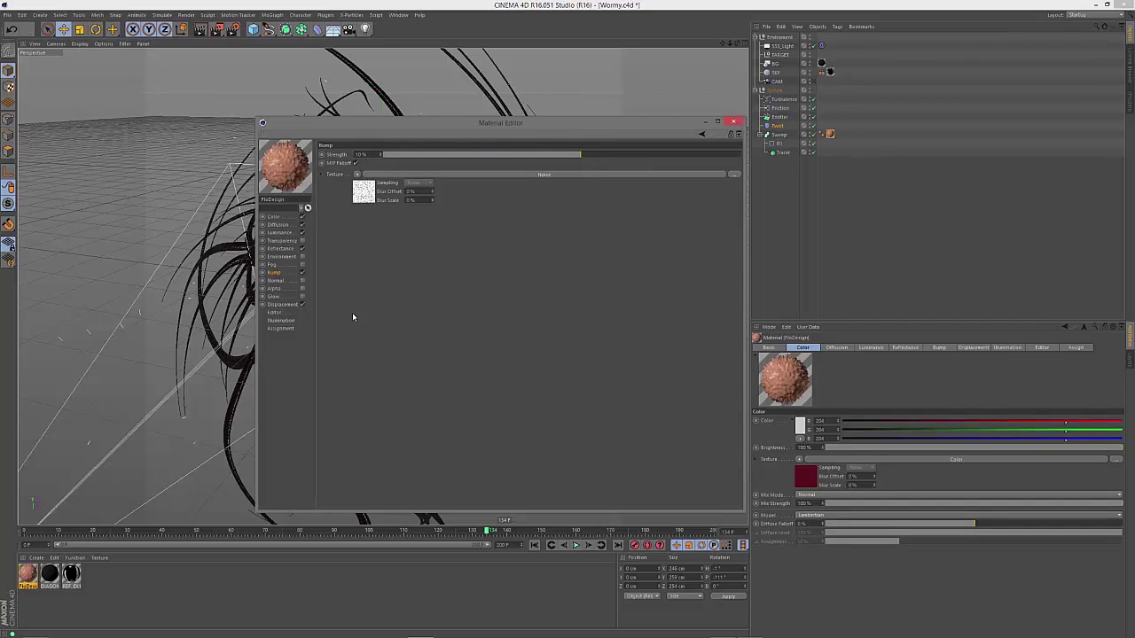
Set the Displacement Noise shader's Global Scale to 80% and lower its contrast slightly.
click(289, 305)
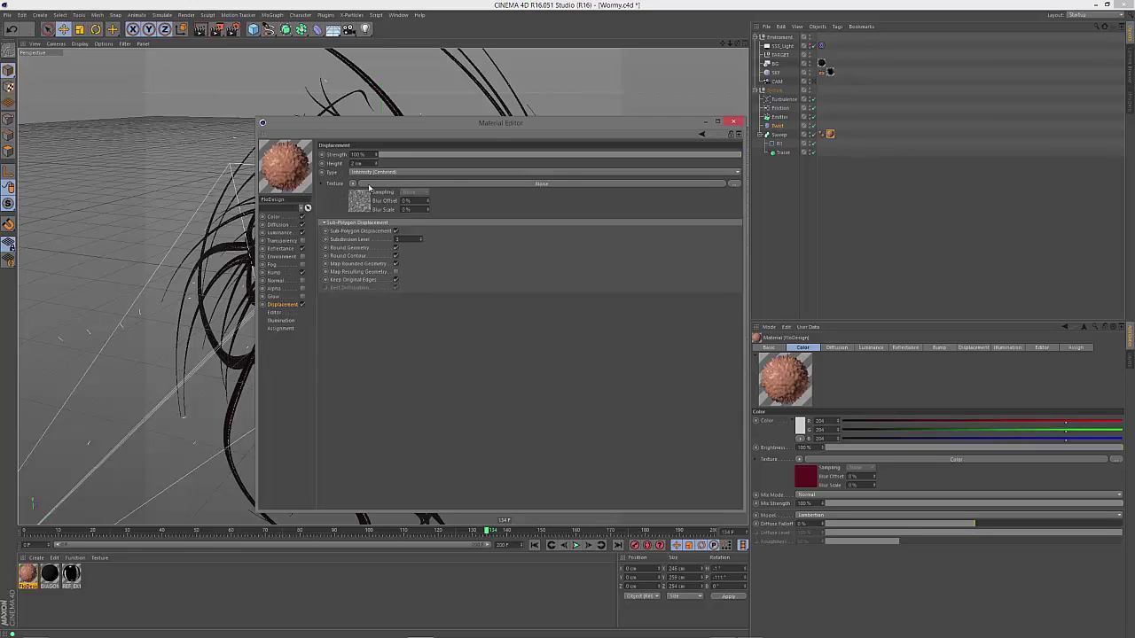
click(470, 183)
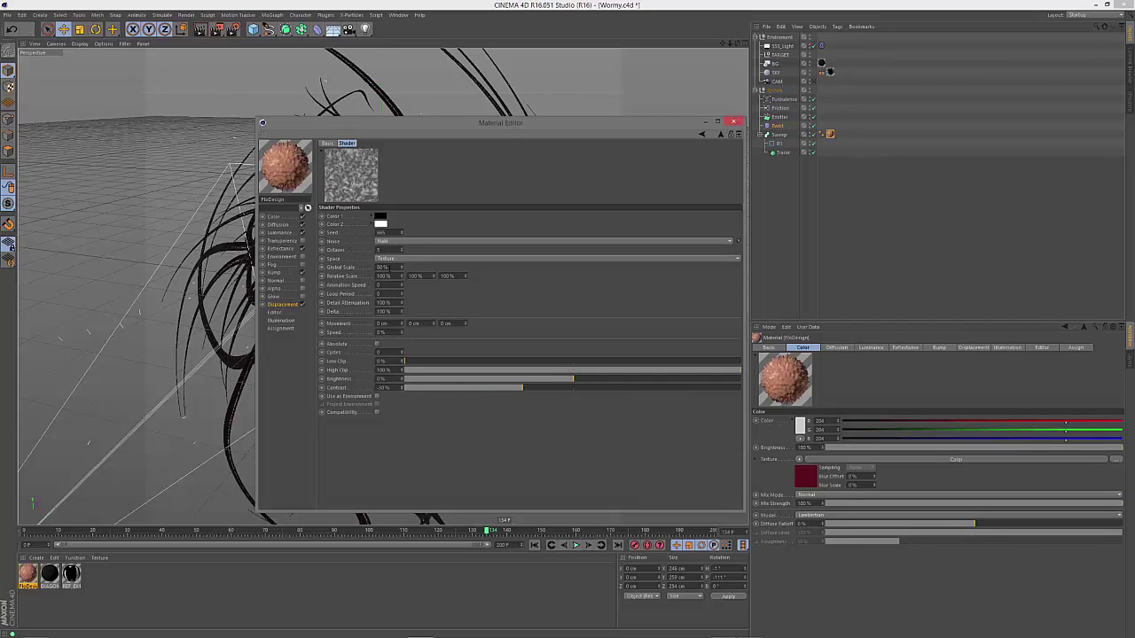
double_click(383, 267)
drag(383, 388, 380, 391)
Set the Sub-Polygon Displacement Subdivision Level to 3.
drag(408, 124, 337, 151)
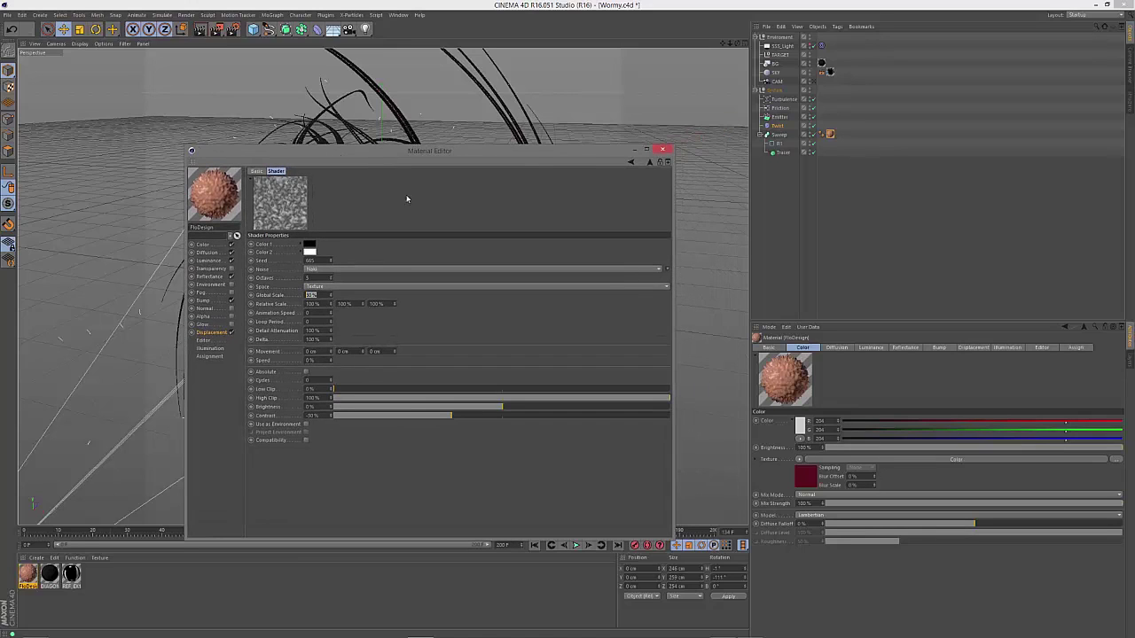
click(646, 163)
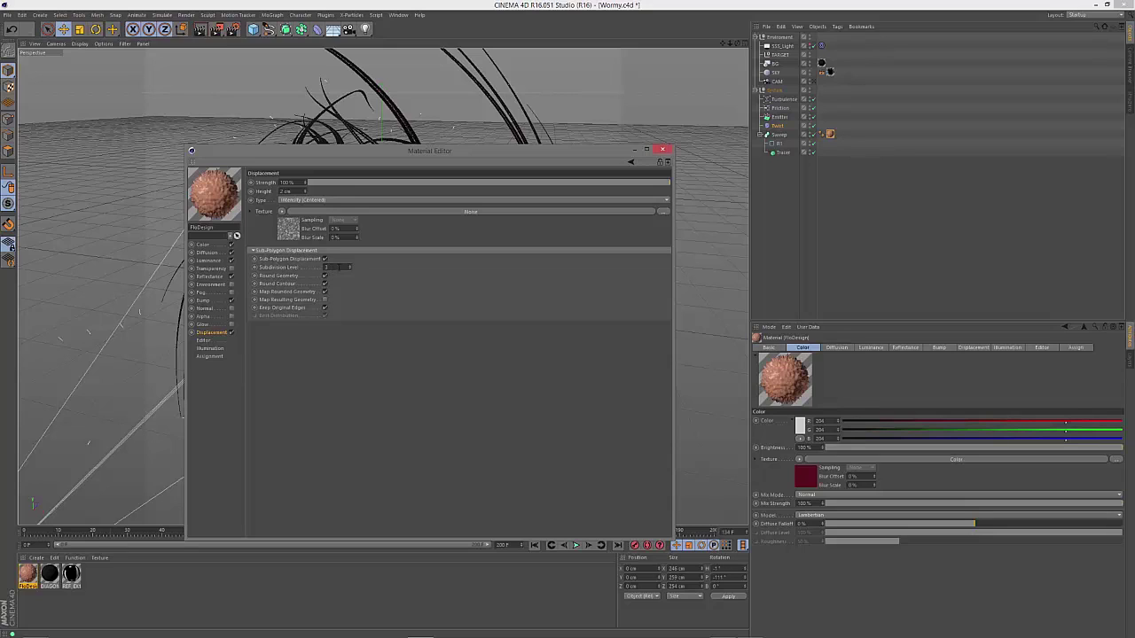
click(326, 267)
Close the Material Editor, check the Sweep's Phong and Texture tags, and collapse the System null.
click(663, 149)
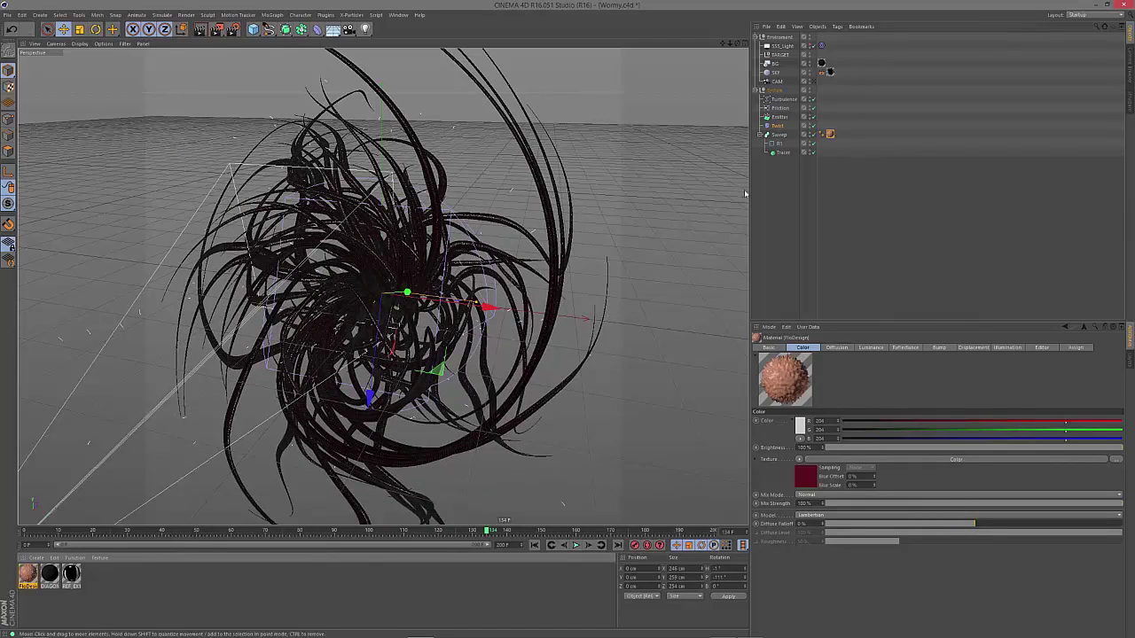
click(823, 135)
click(830, 135)
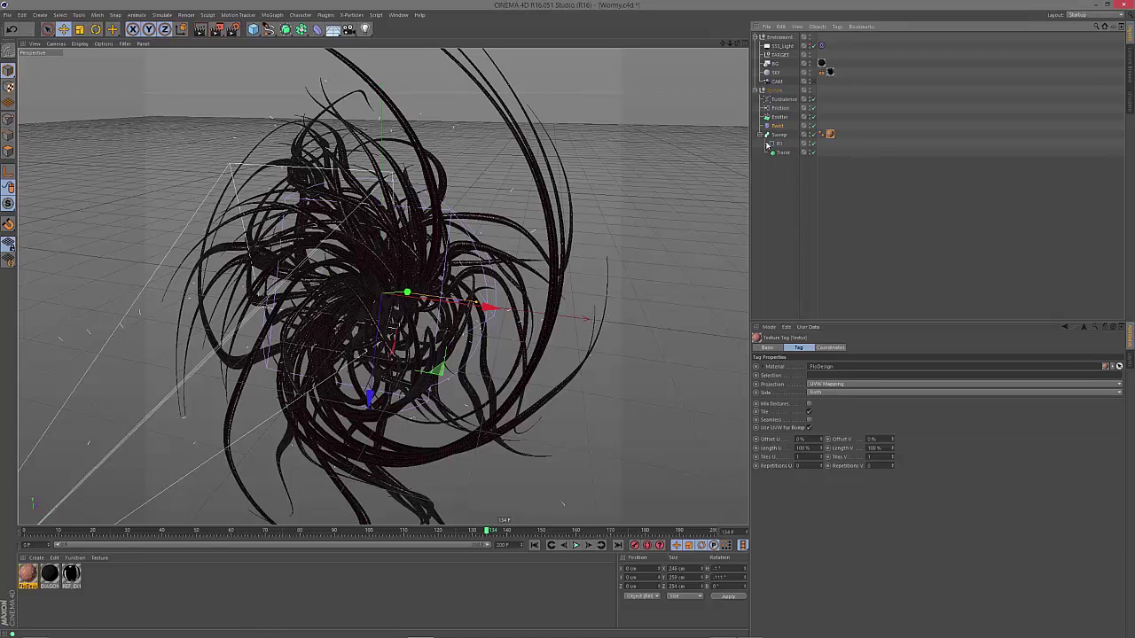
click(761, 91)
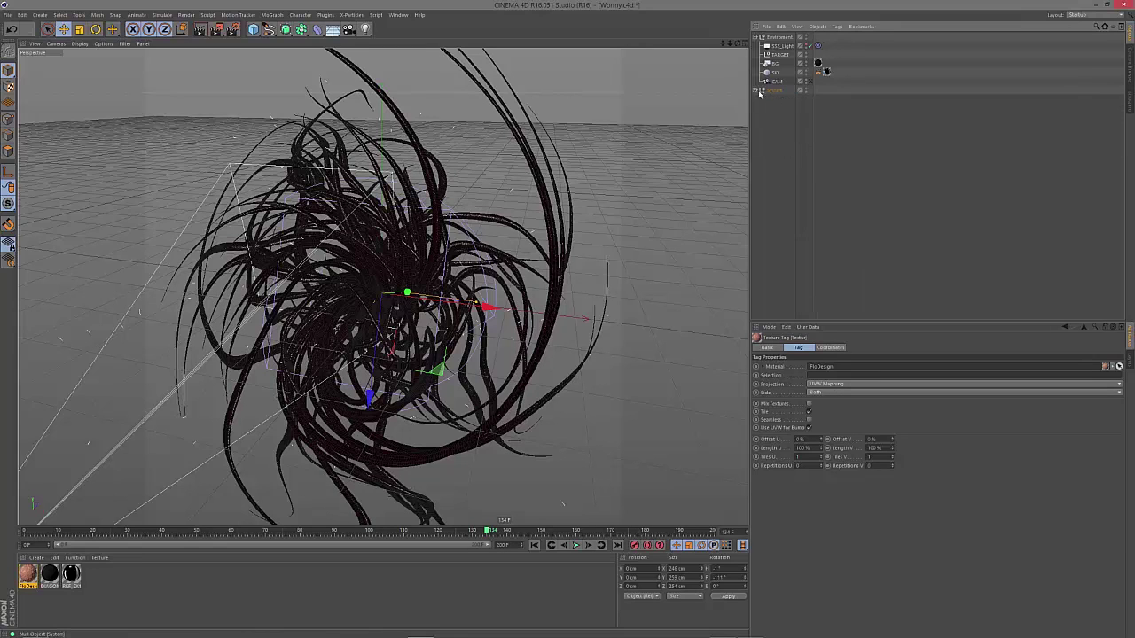
click(774, 91)
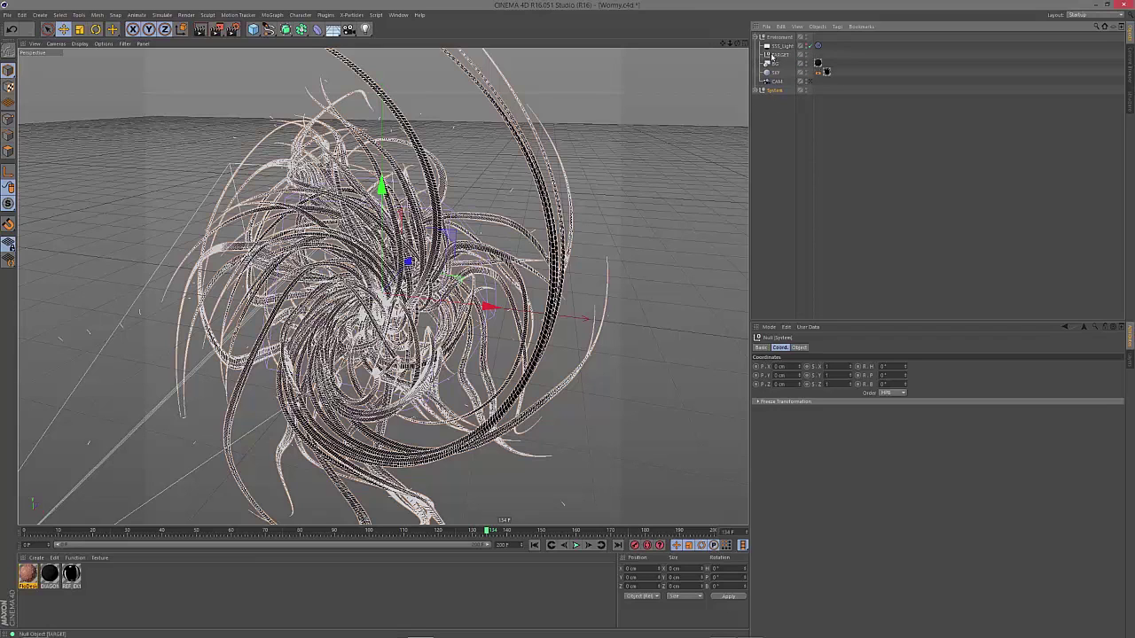
Set SSS_Light's intensity to 50% and enlarge its falloff radius.
click(778, 46)
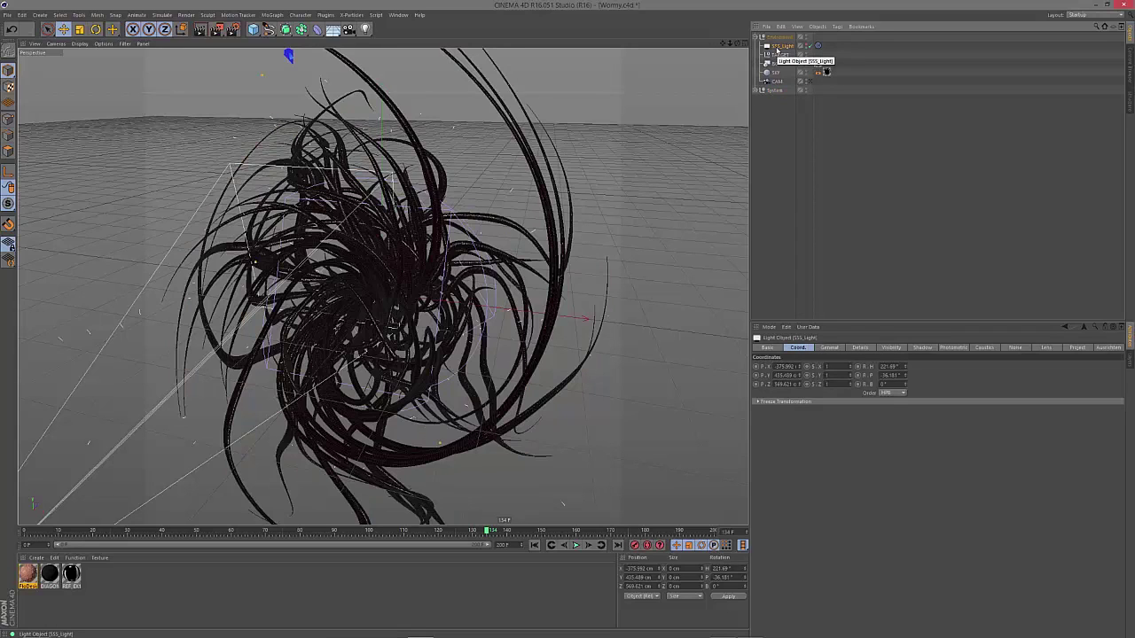
click(833, 348)
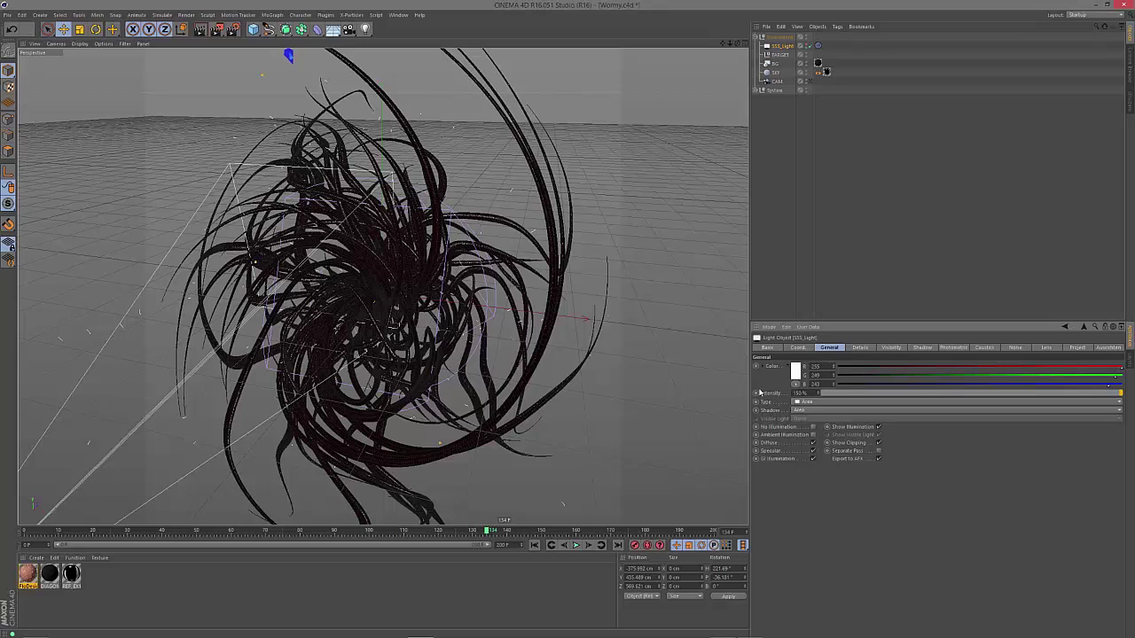
key(ctrl+z)
click(858, 348)
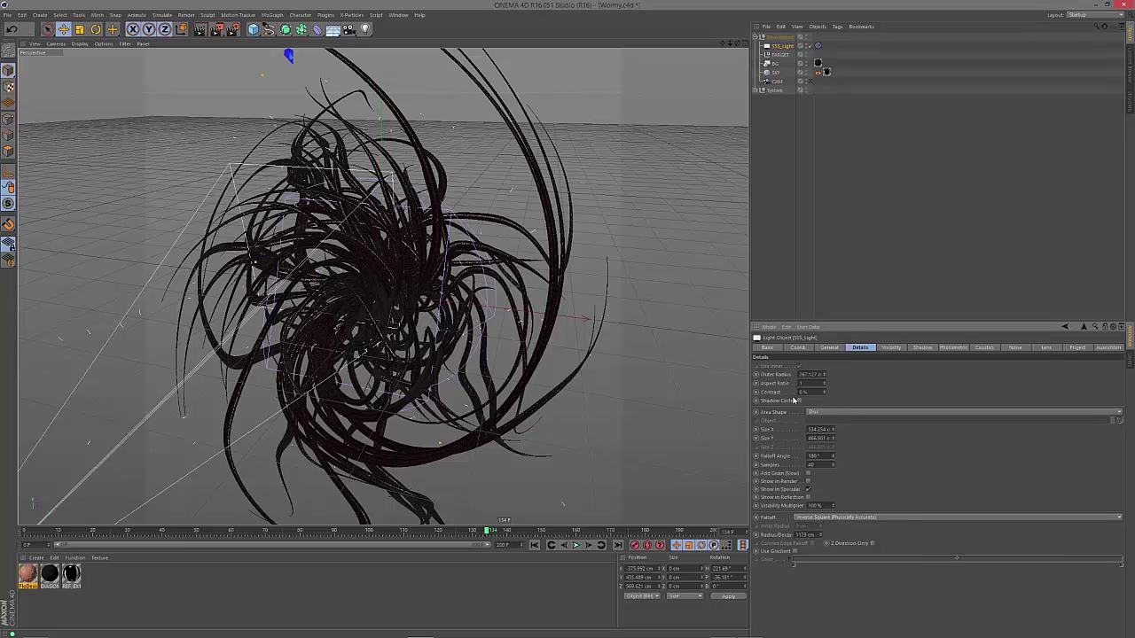
click(807, 46)
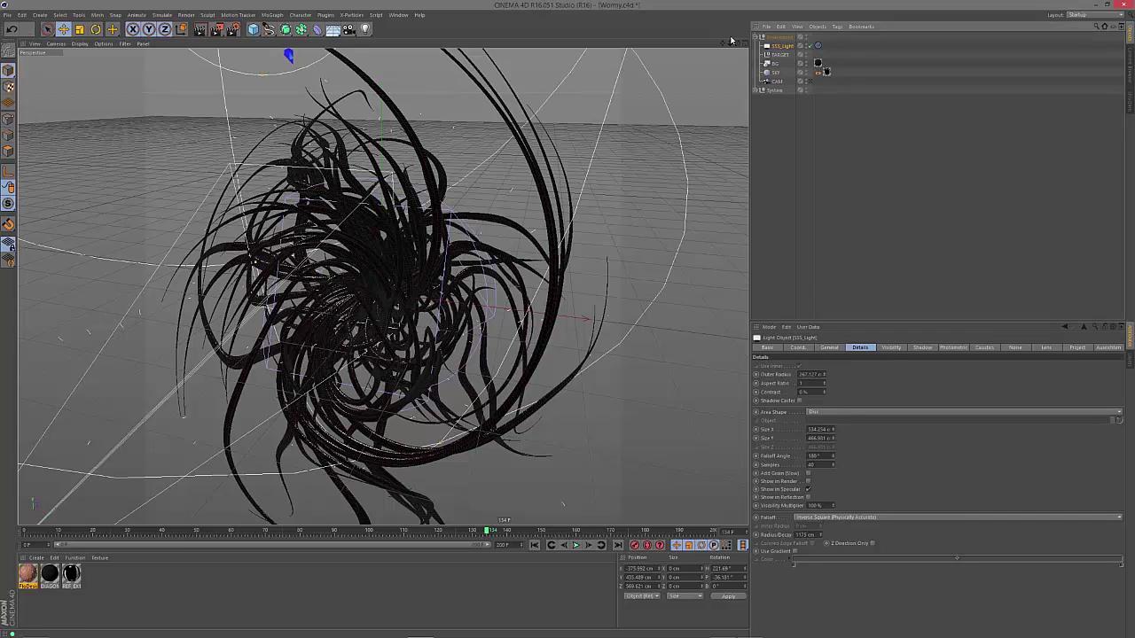
drag(732, 45, 213, 161)
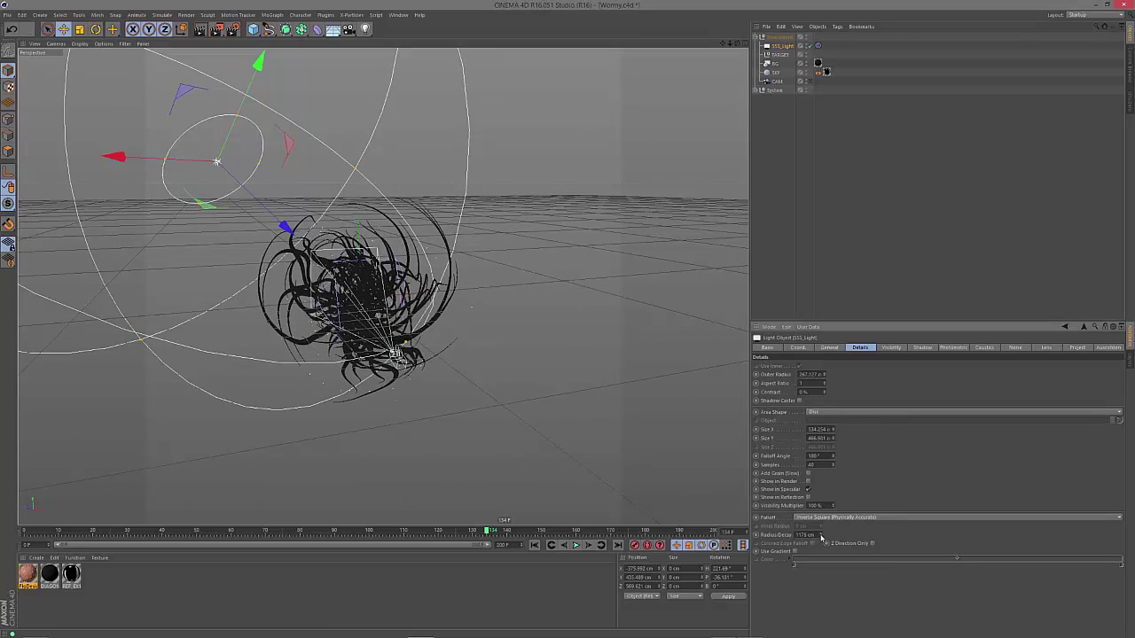
drag(820, 535, 820, 479)
Give the light's area shadows a dark blue colour.
click(922, 347)
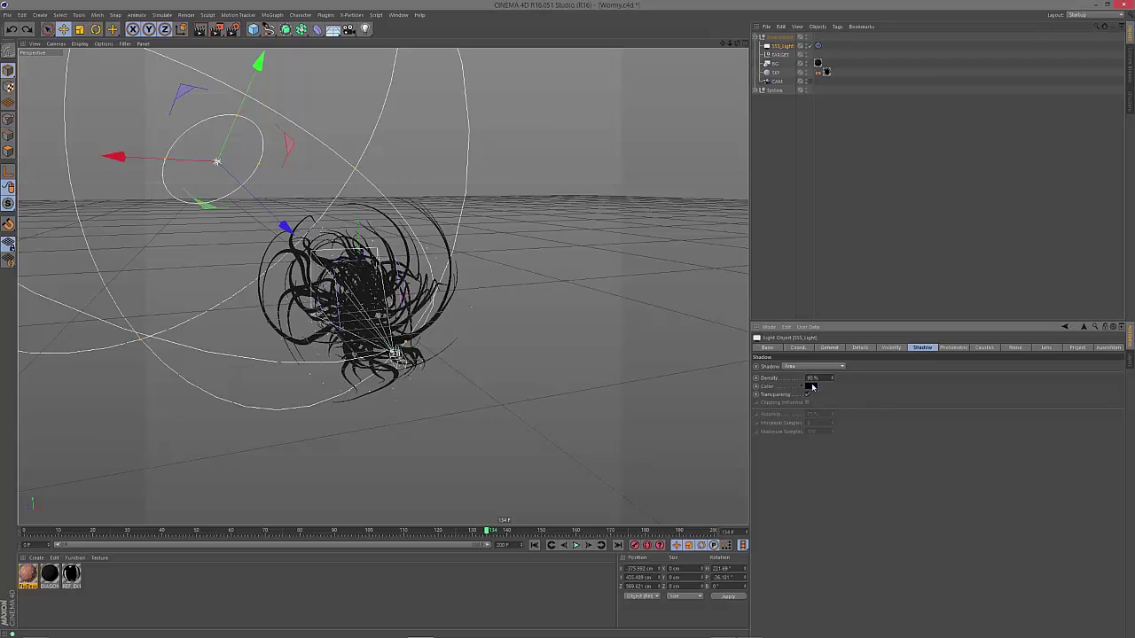
click(812, 387)
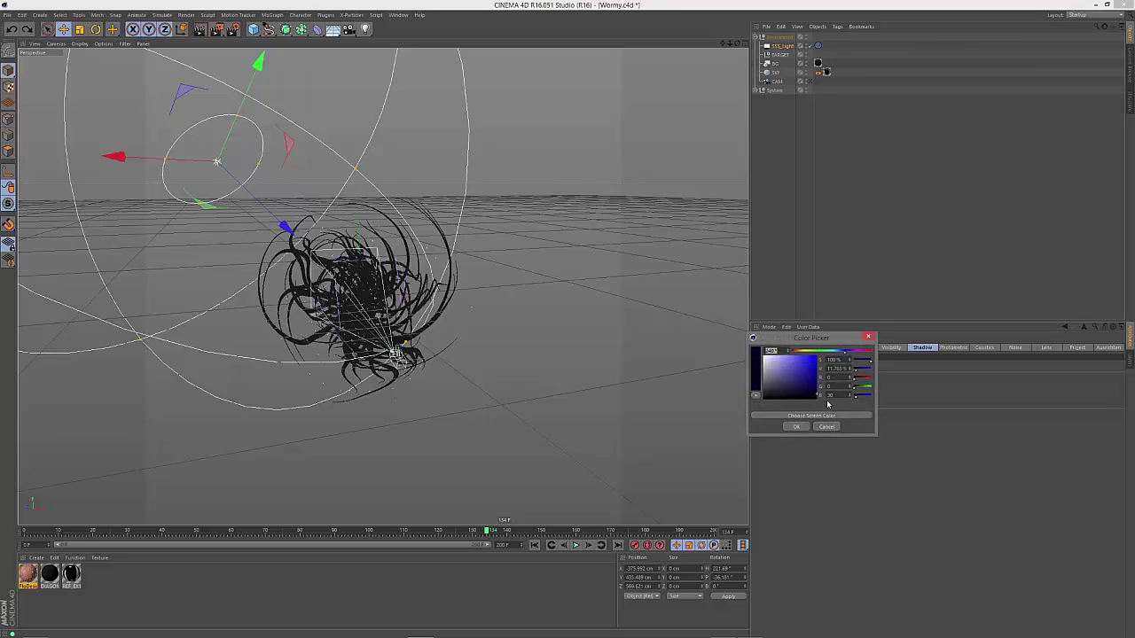
click(801, 428)
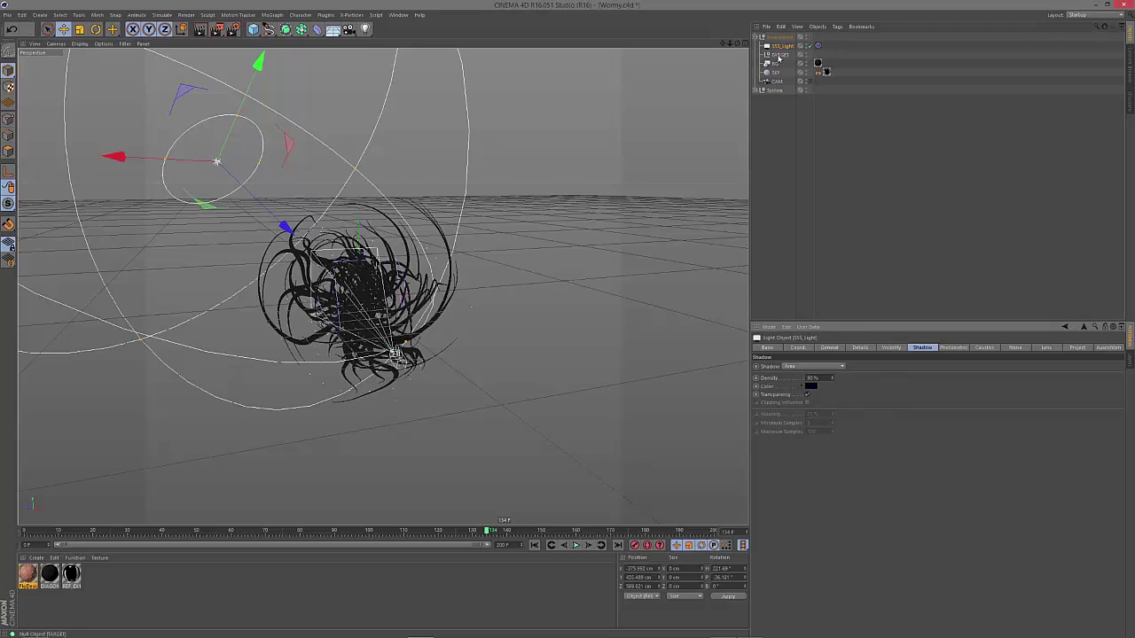
Inspect the BG object's DIAGONAL_GRADIENT material and its 2D Diagonal gradient, then close the editor.
click(776, 64)
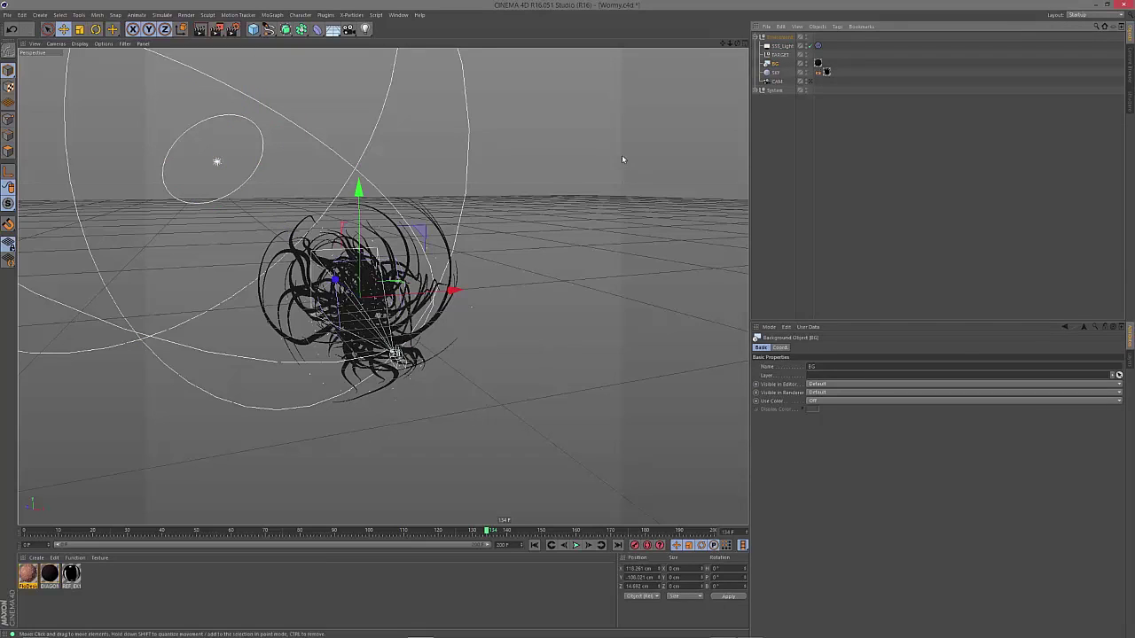
double_click(50, 574)
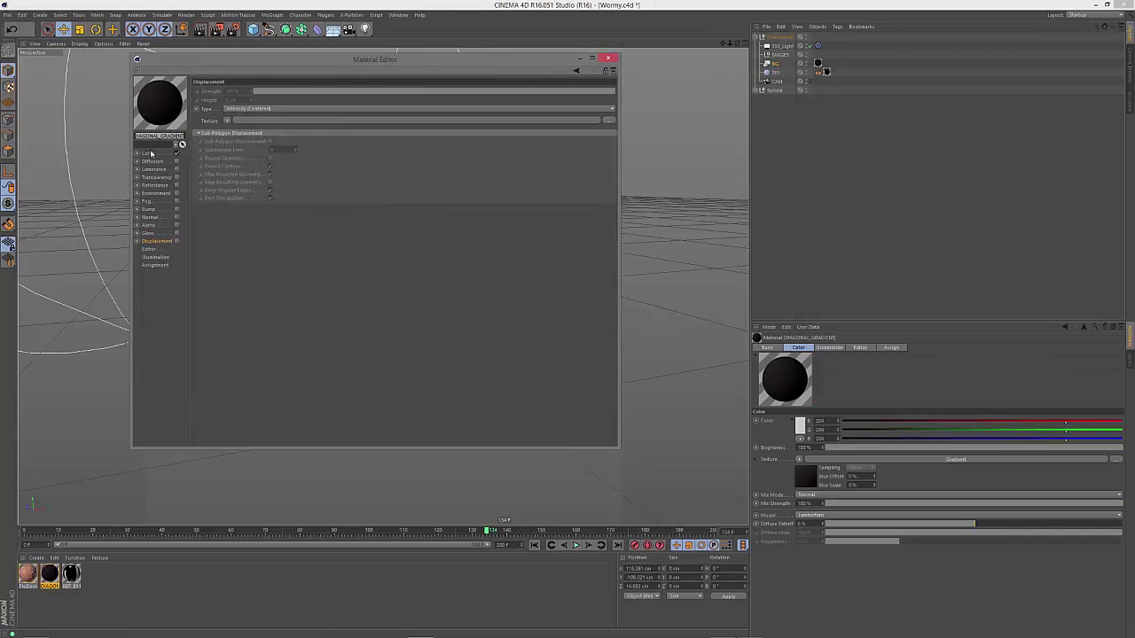
click(151, 153)
click(289, 128)
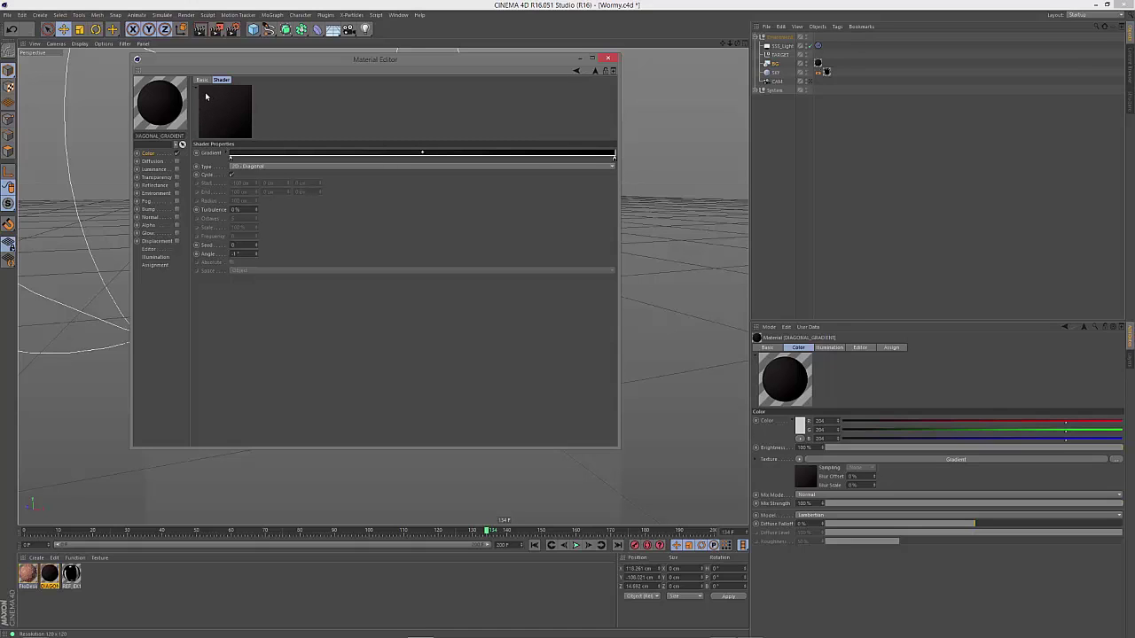
drag(194, 63, 262, 150)
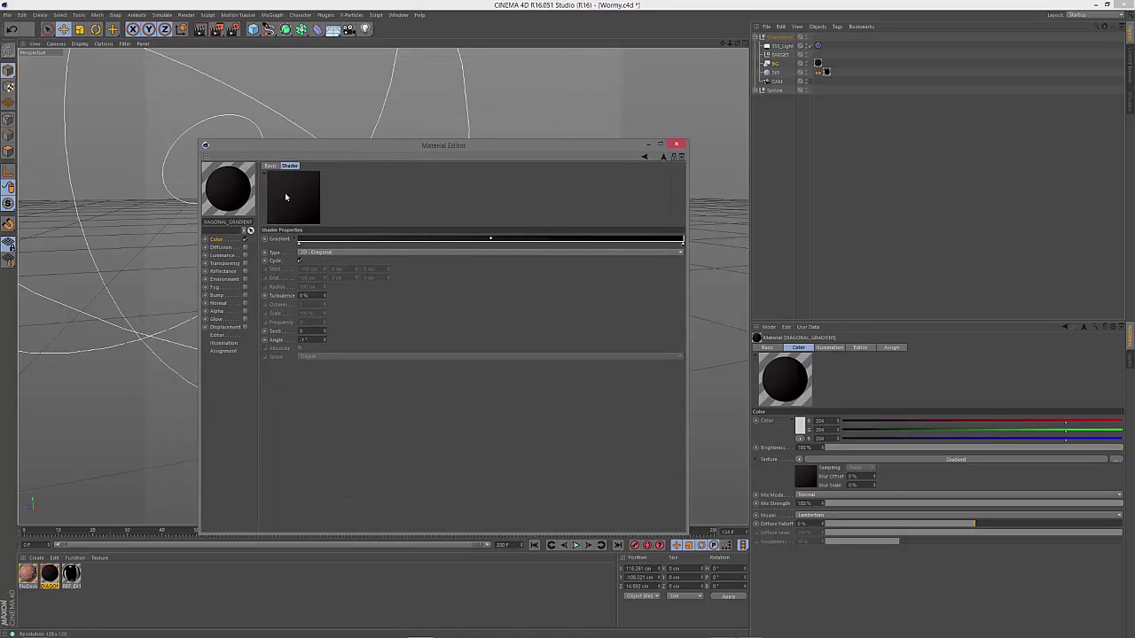
click(677, 143)
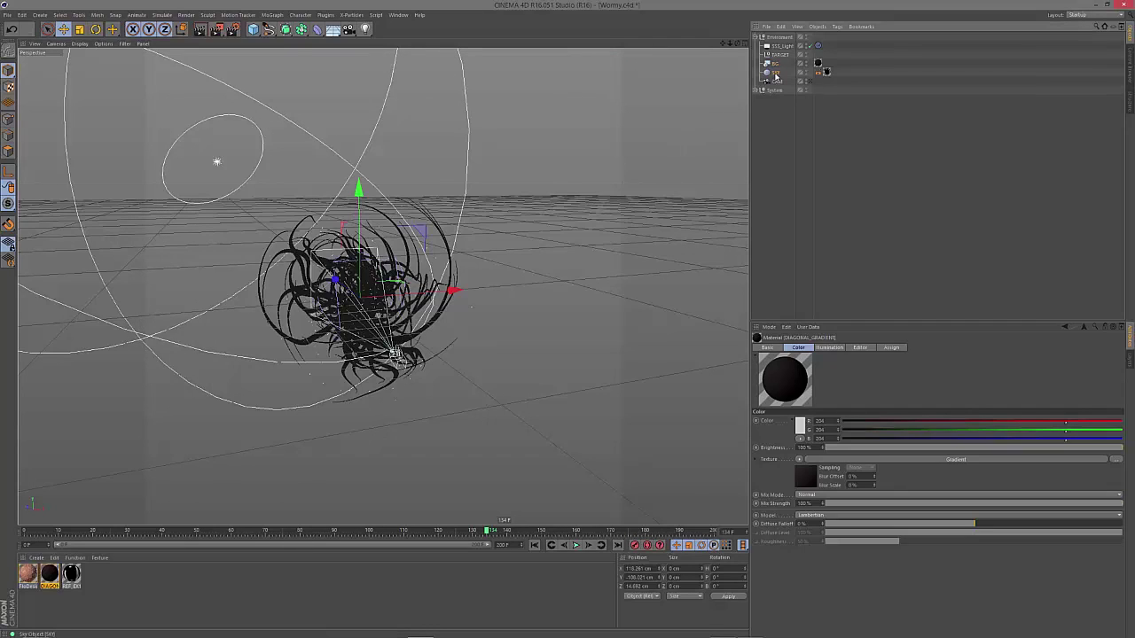
Inspect the SKY object's Compositing tag and its REF_EX1 texture using REF_MAP_EX1.jpg.
click(775, 74)
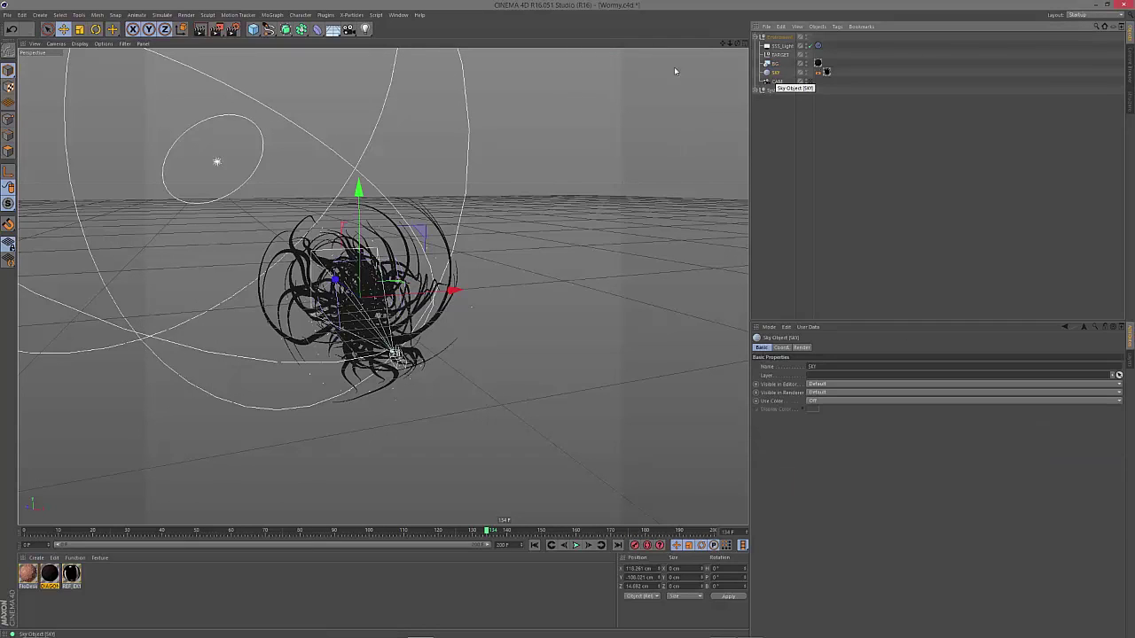
click(333, 29)
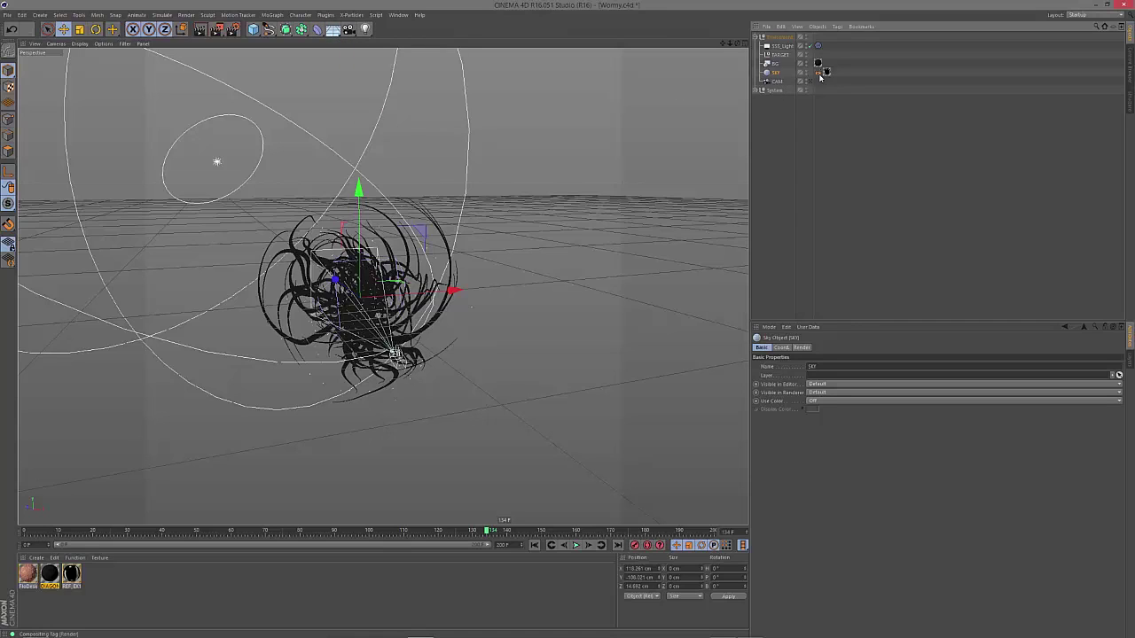
click(821, 74)
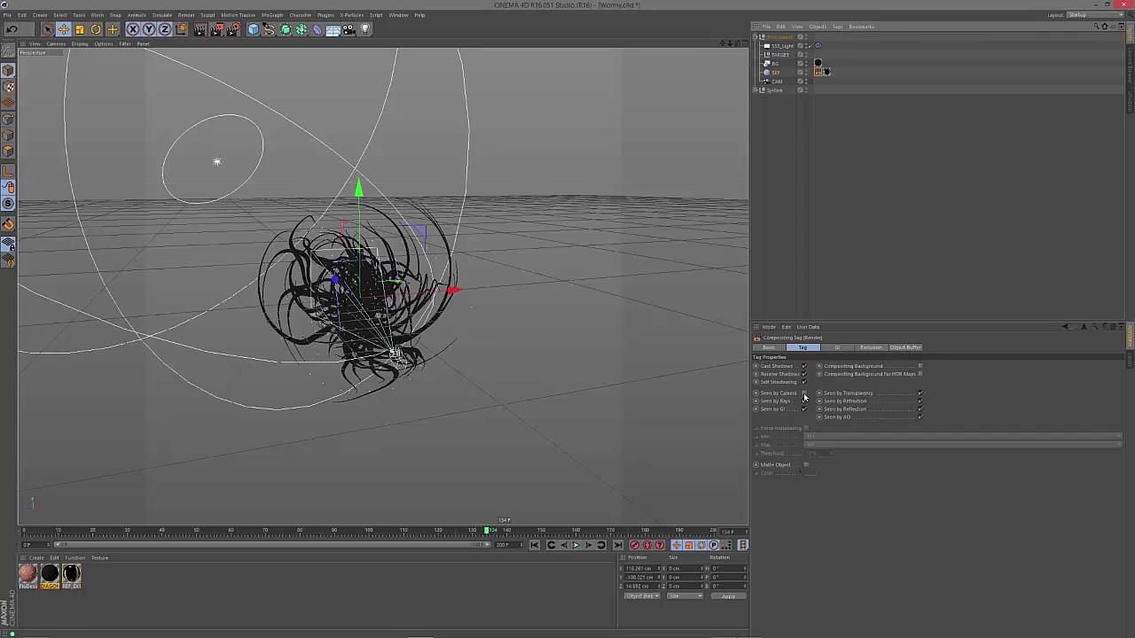
click(826, 72)
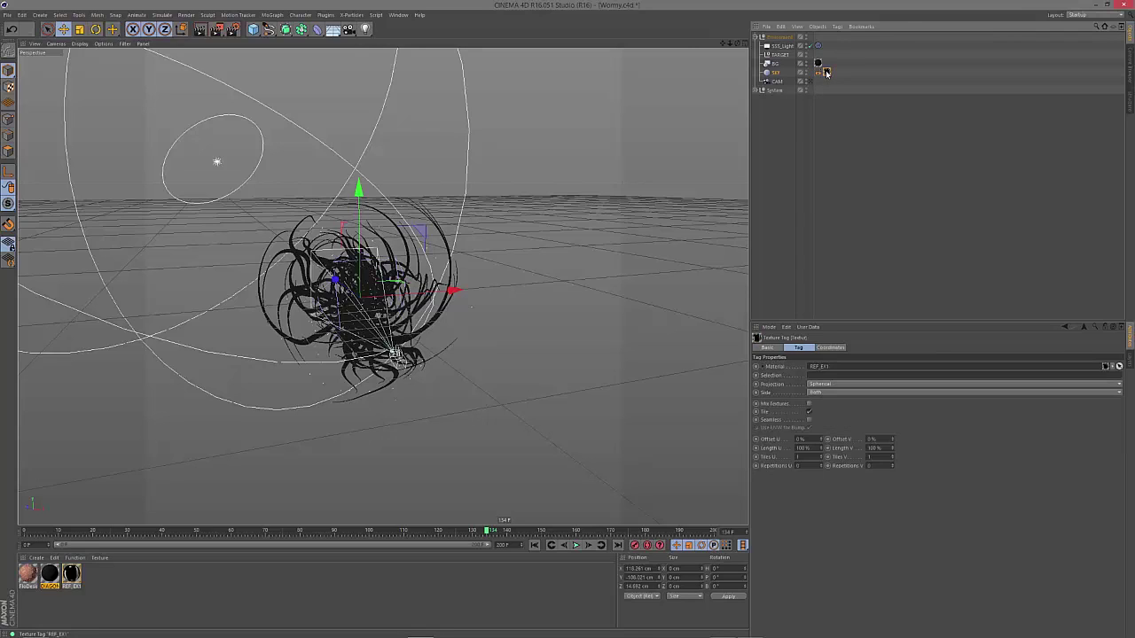
double_click(75, 574)
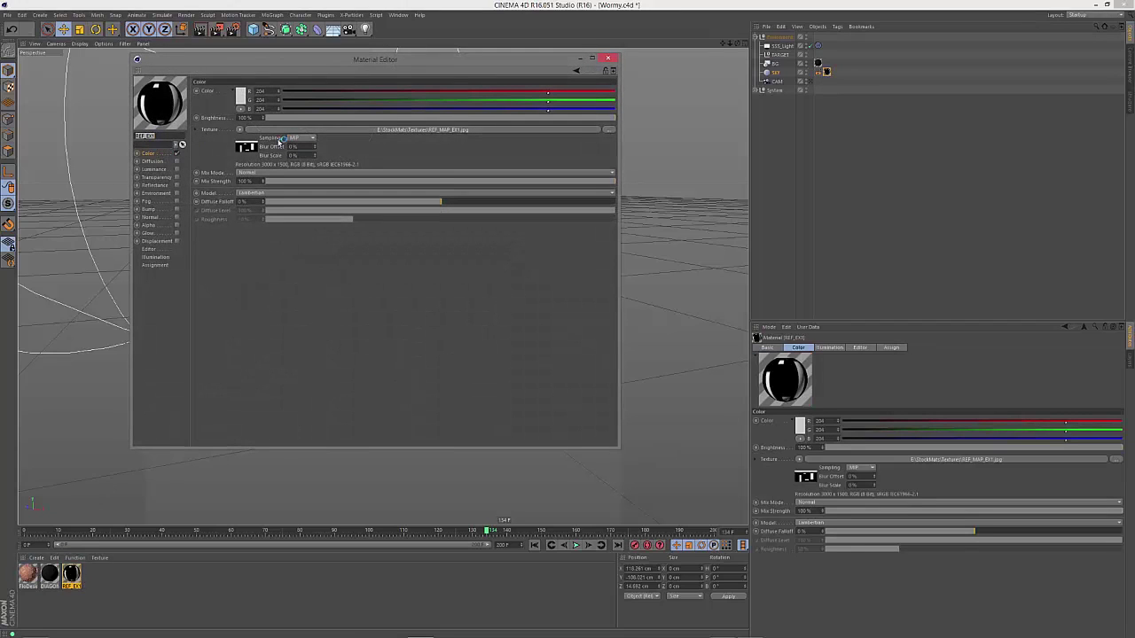
click(252, 148)
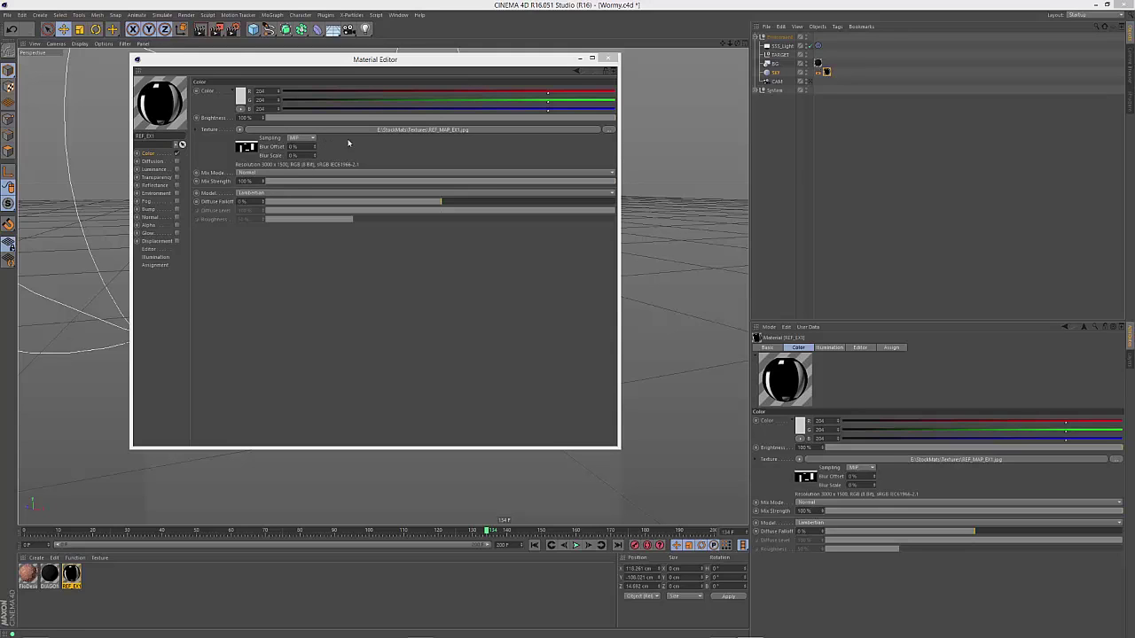
click(608, 59)
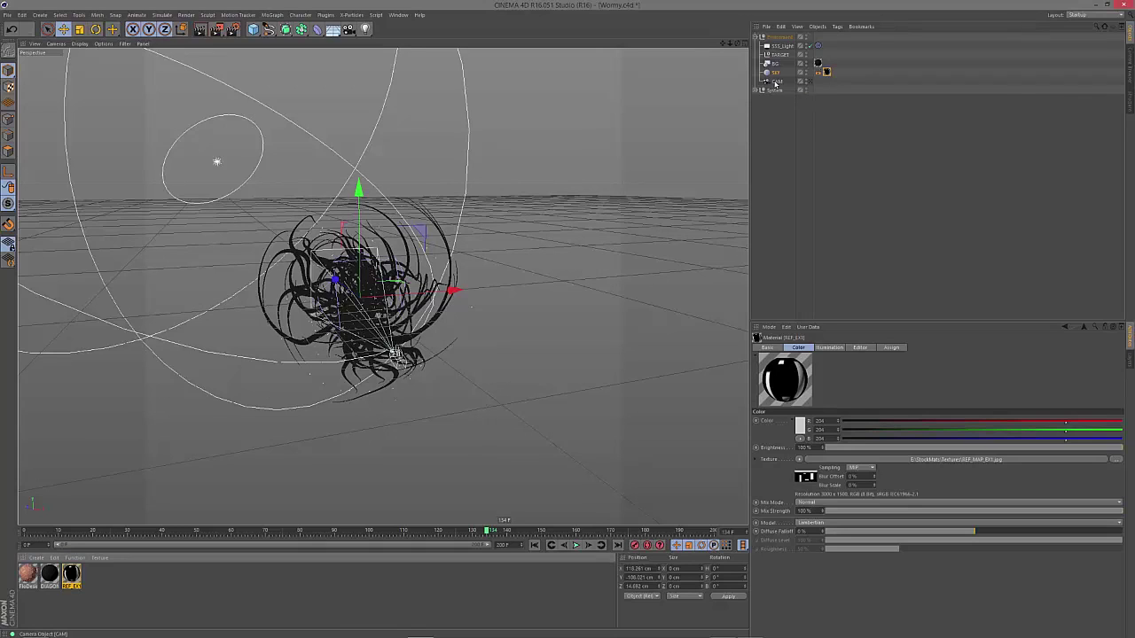
Open CAM's render settings on the Physical renderer's Ambient Occlusion page, 50 cm maximum ray length.
click(773, 82)
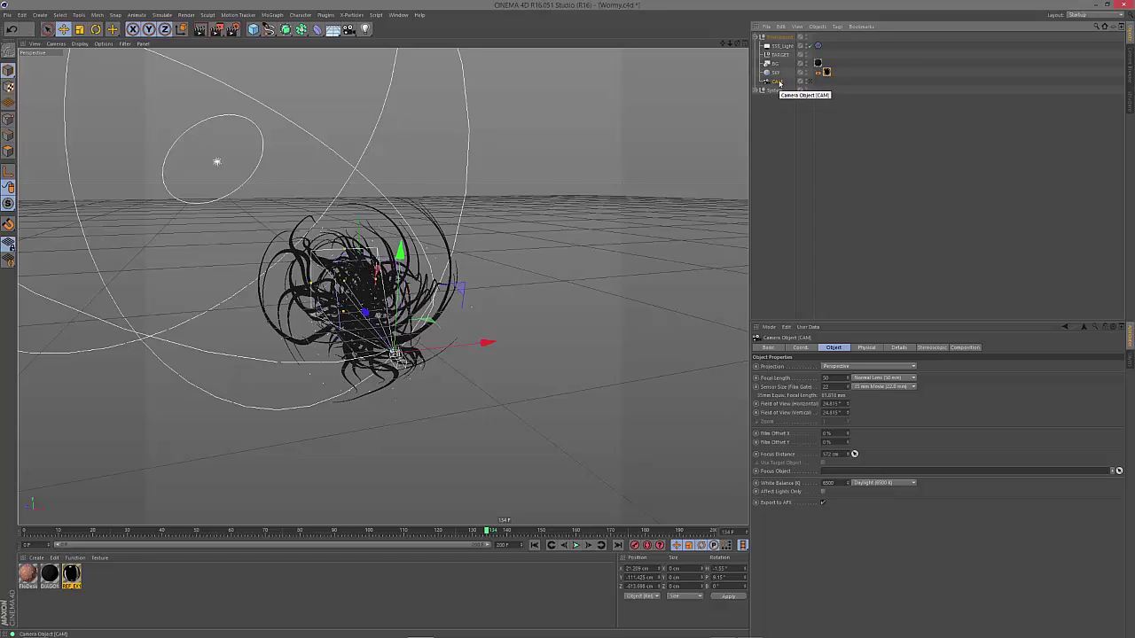
click(232, 29)
drag(218, 7, 404, 146)
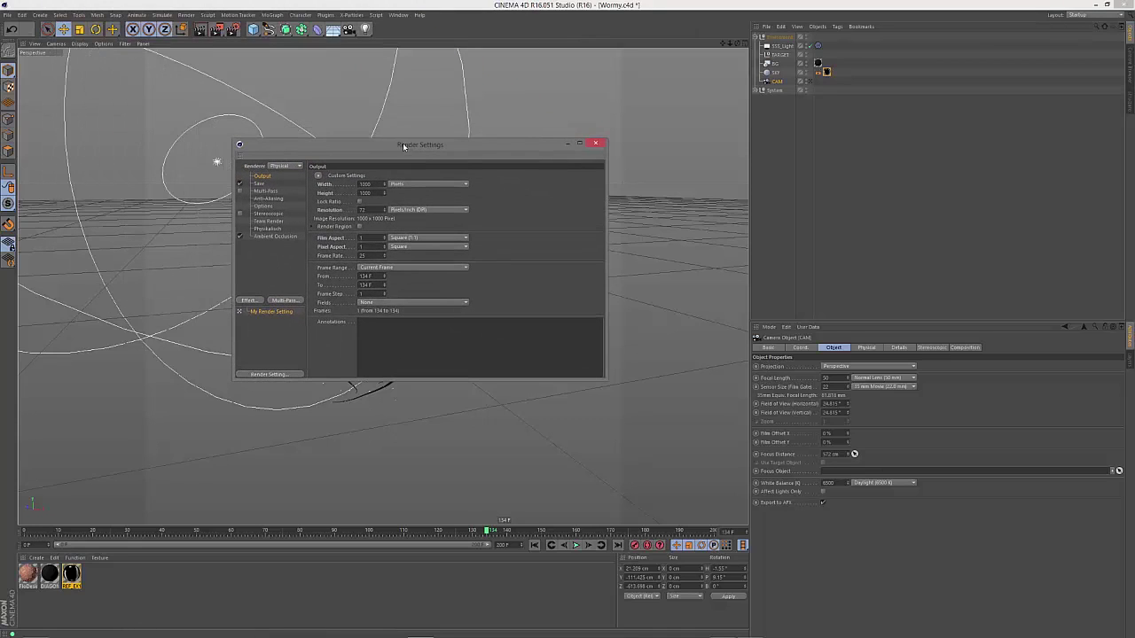
click(260, 237)
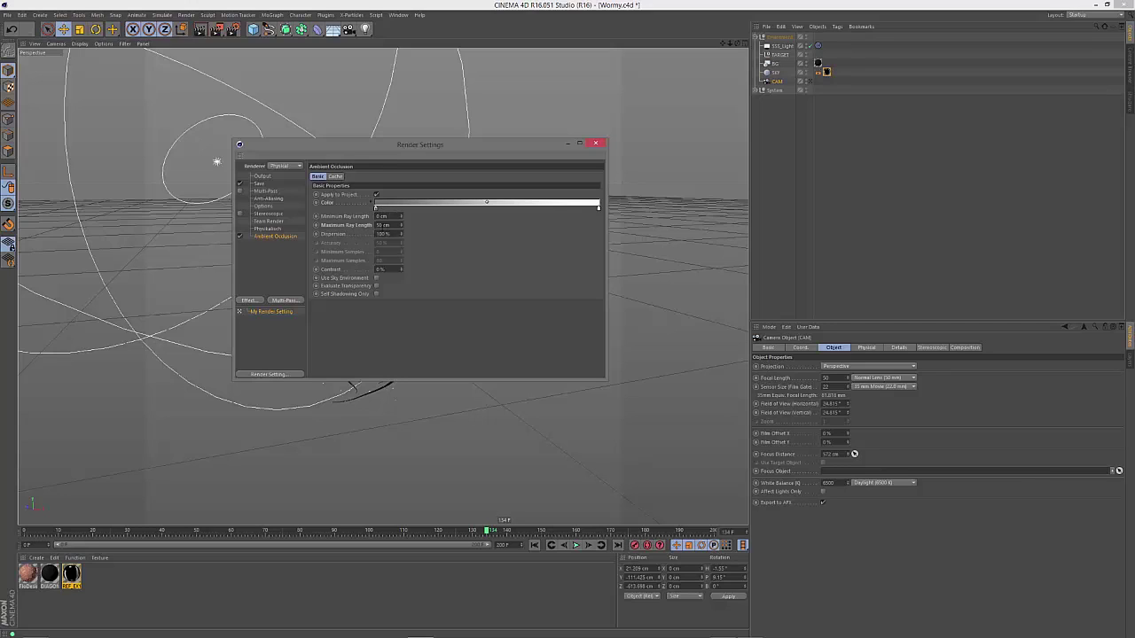
Set the Physical renderer's Shading Error Threshold to 5 % and close Render Settings.
click(268, 229)
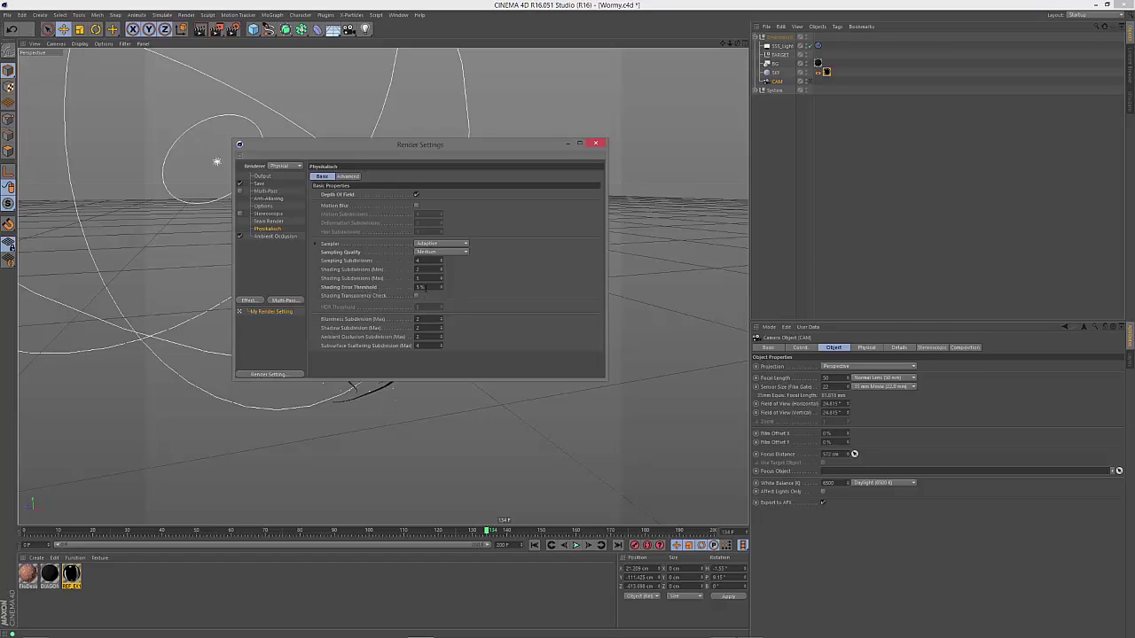
click(422, 287)
drag(435, 145, 287, 155)
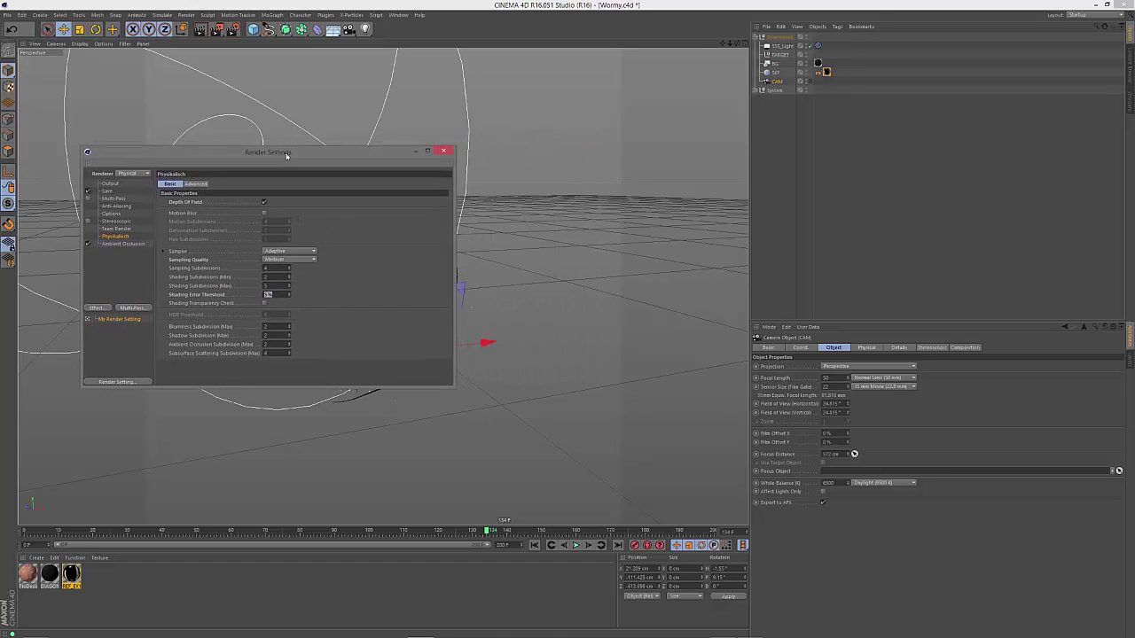
click(774, 83)
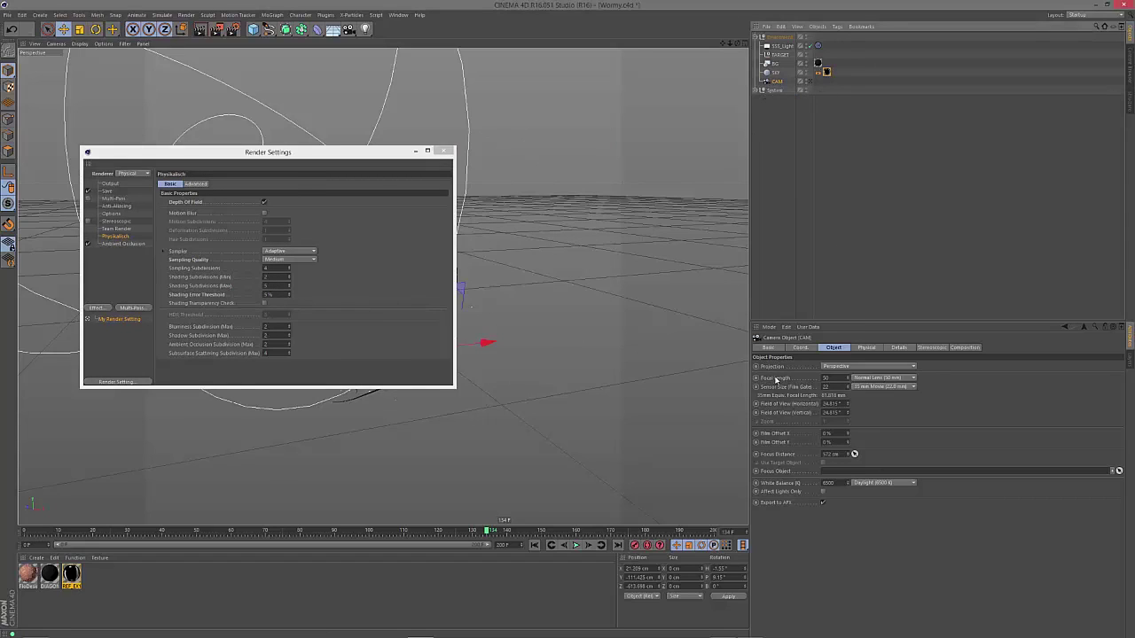
click(444, 152)
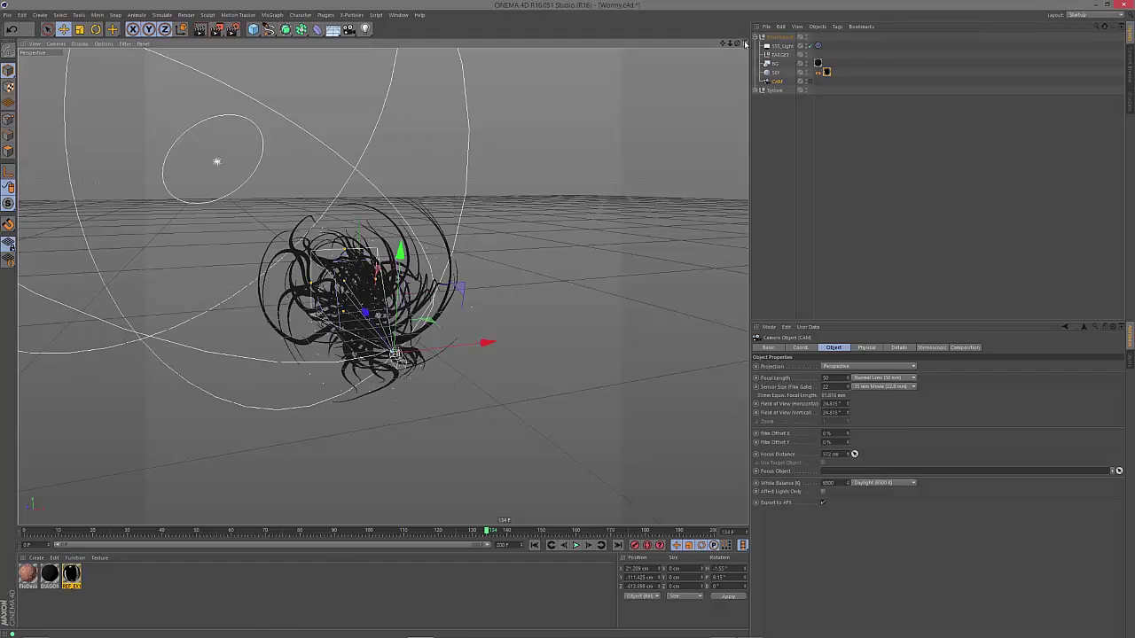
Switch to the four-view layout and lower the camera's Focus Distance from 572 cm to 546 cm.
click(745, 43)
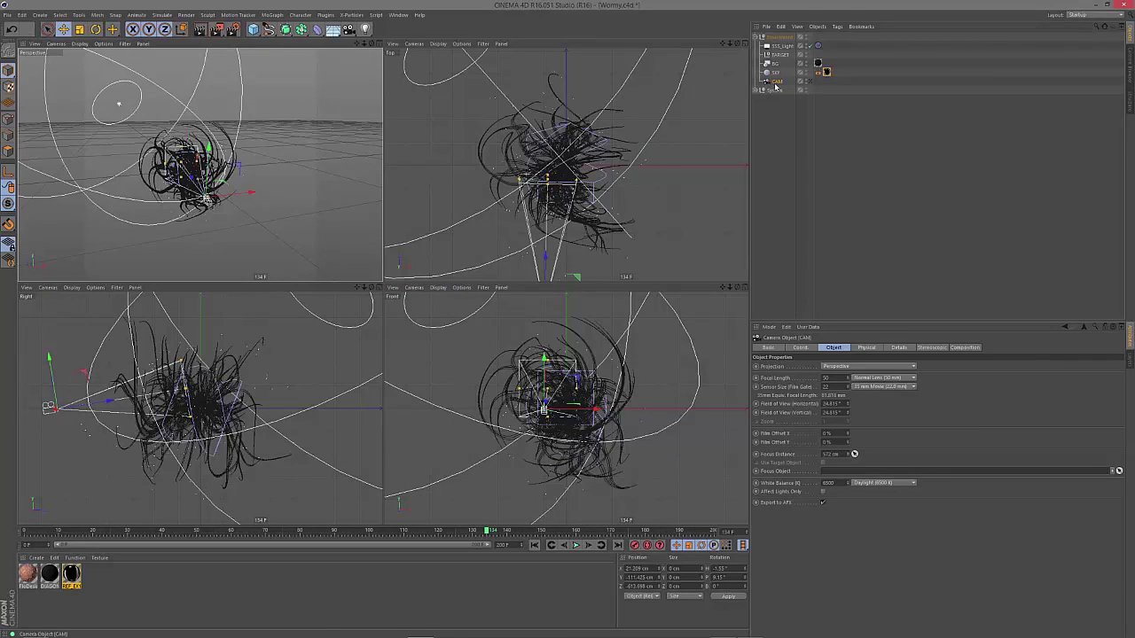
mouse_move(847, 455)
mouse_down()
mouse_move(847, 474)
mouse_move(854, 452)
mouse_up()
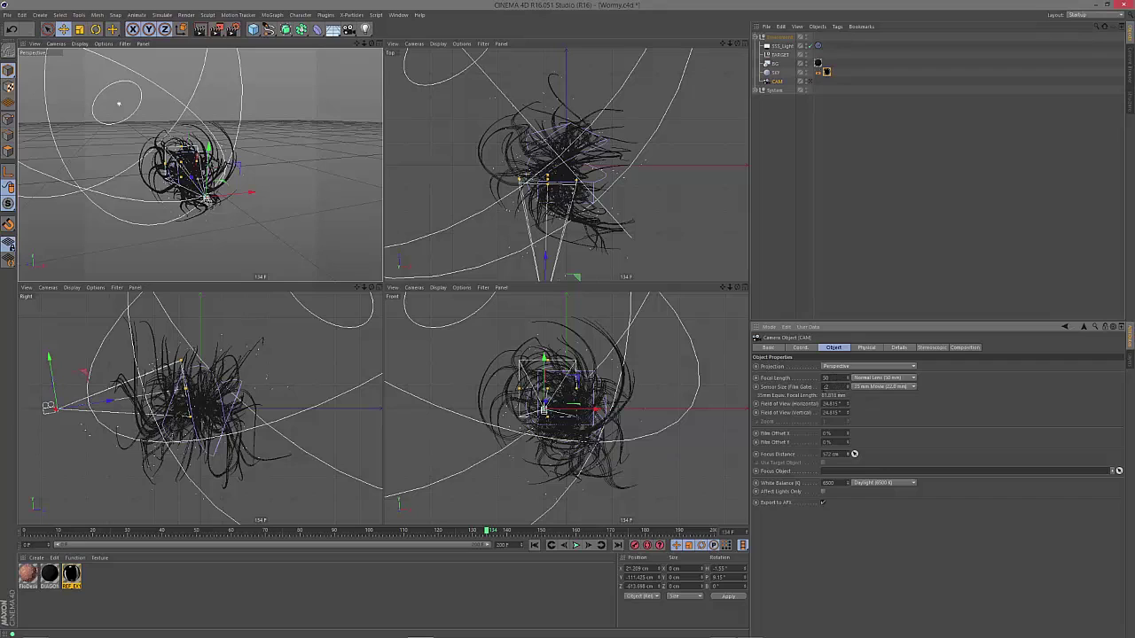
click(865, 348)
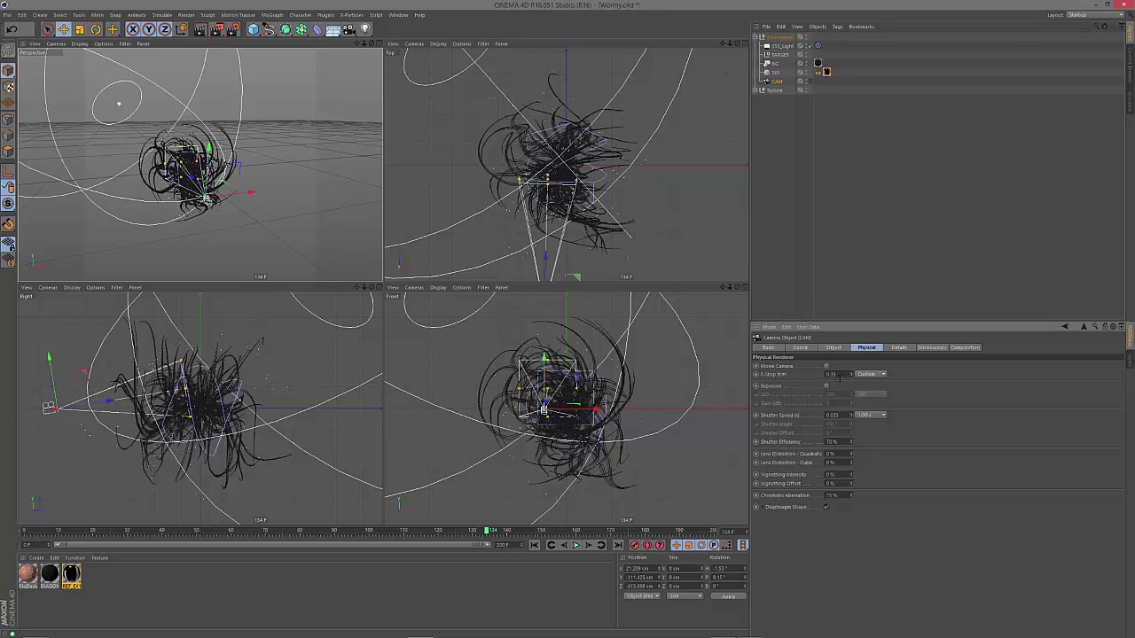
Keep the camera's custom F-Stop at 0.35 and expand its Diaphragm Shape bokeh options.
click(867, 374)
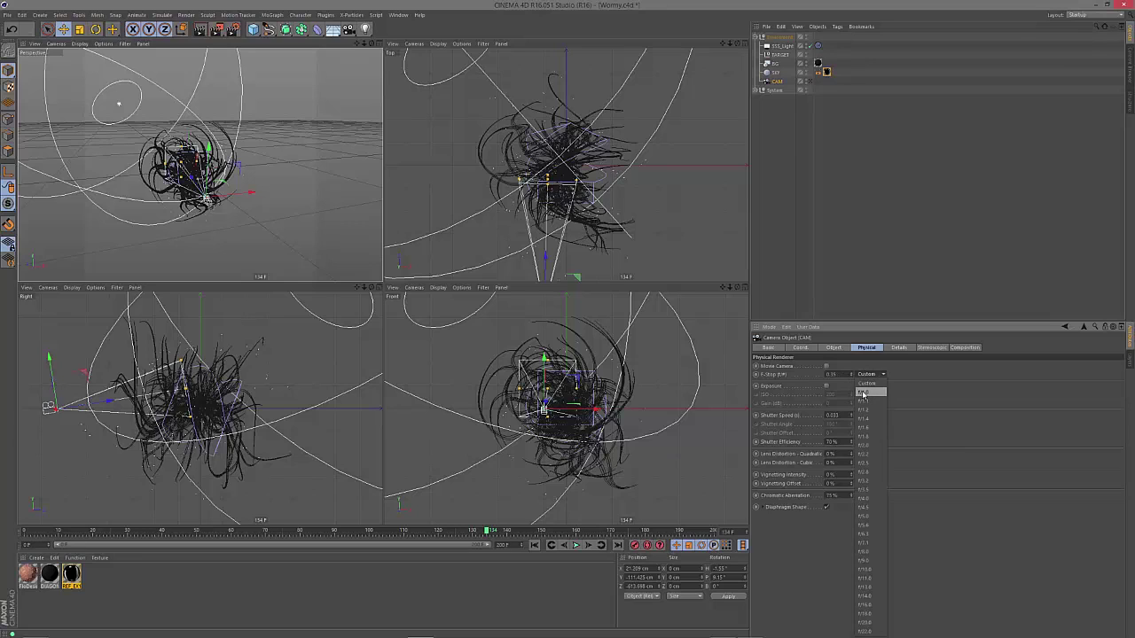
click(913, 406)
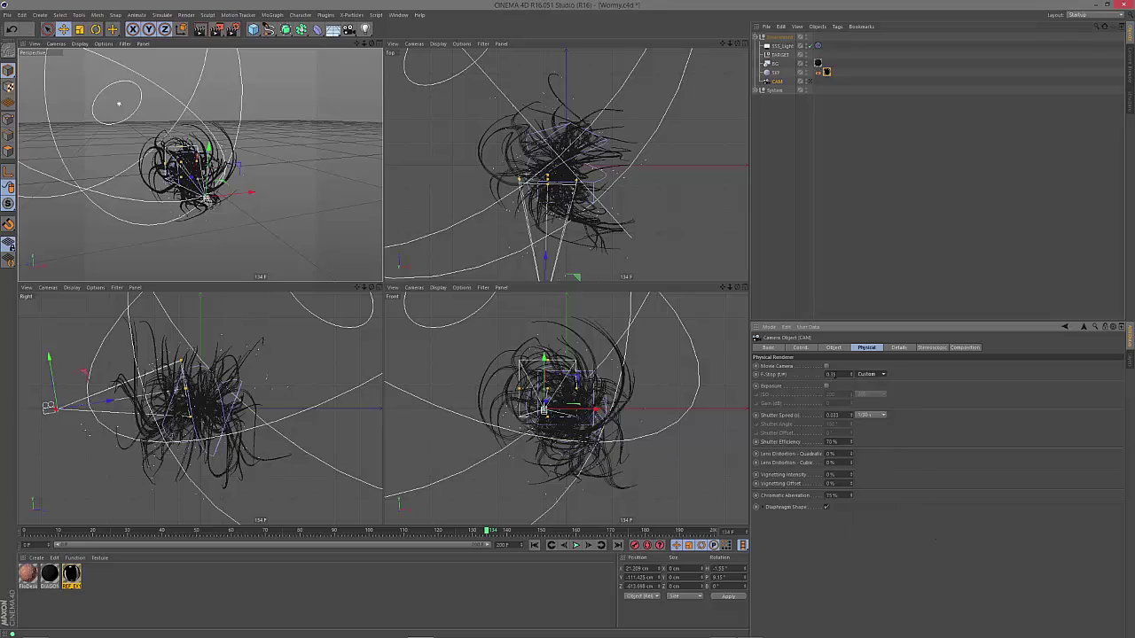
click(829, 375)
click(765, 510)
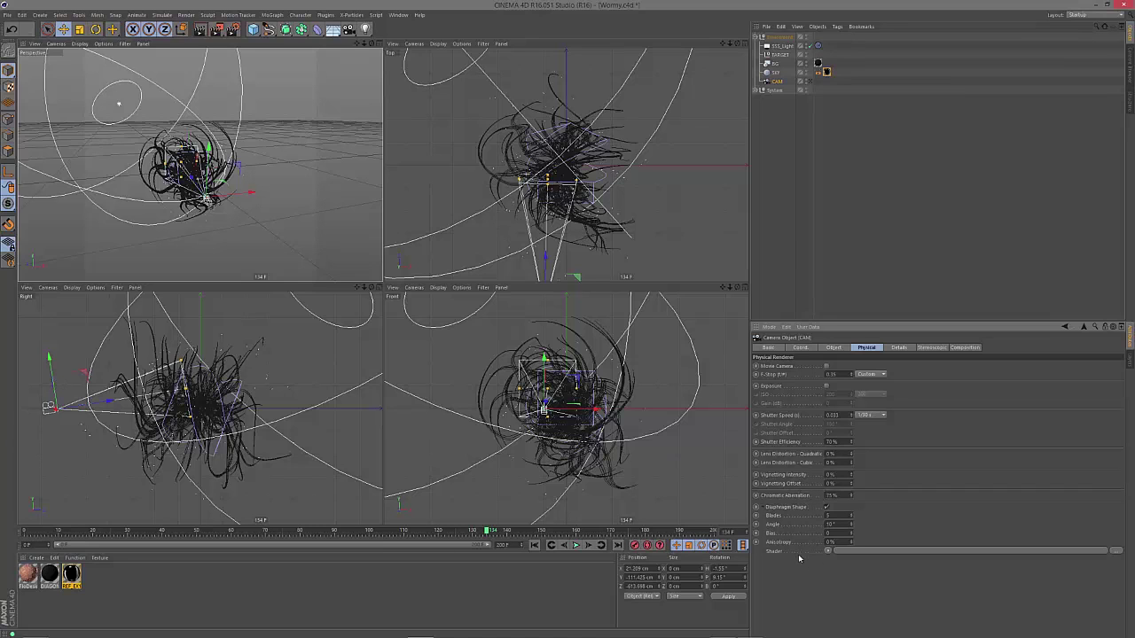
Show the Wurm1.jpg render in Windows Photo Viewer, minimise the Still folder and reposition the viewer.
key(alt+Tab)
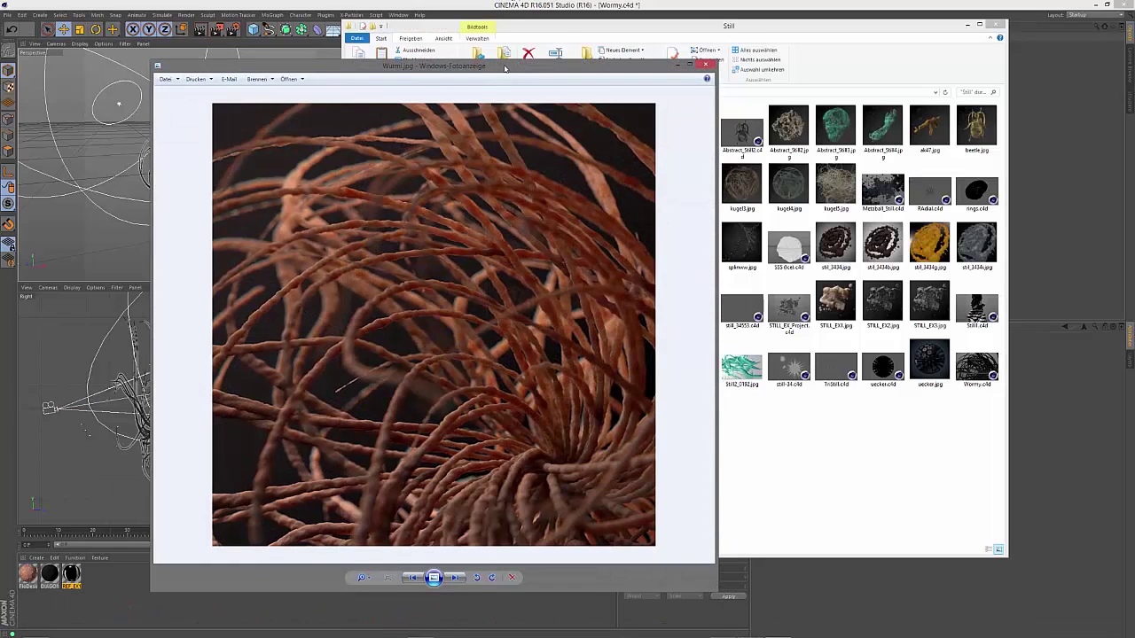
drag(505, 68, 535, 42)
click(969, 25)
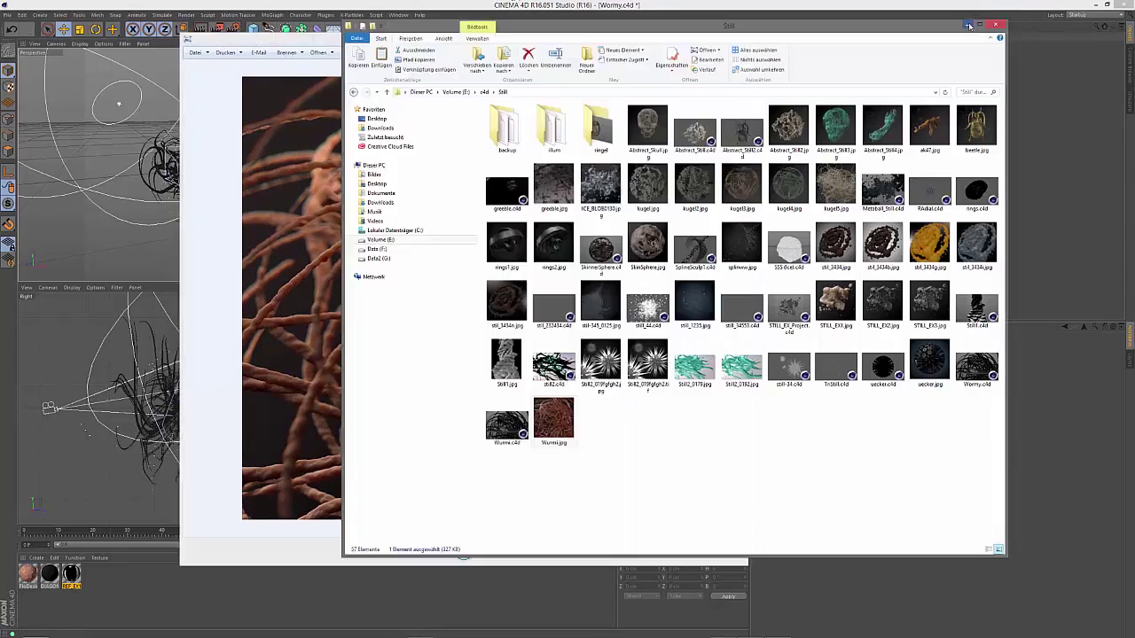
click(969, 25)
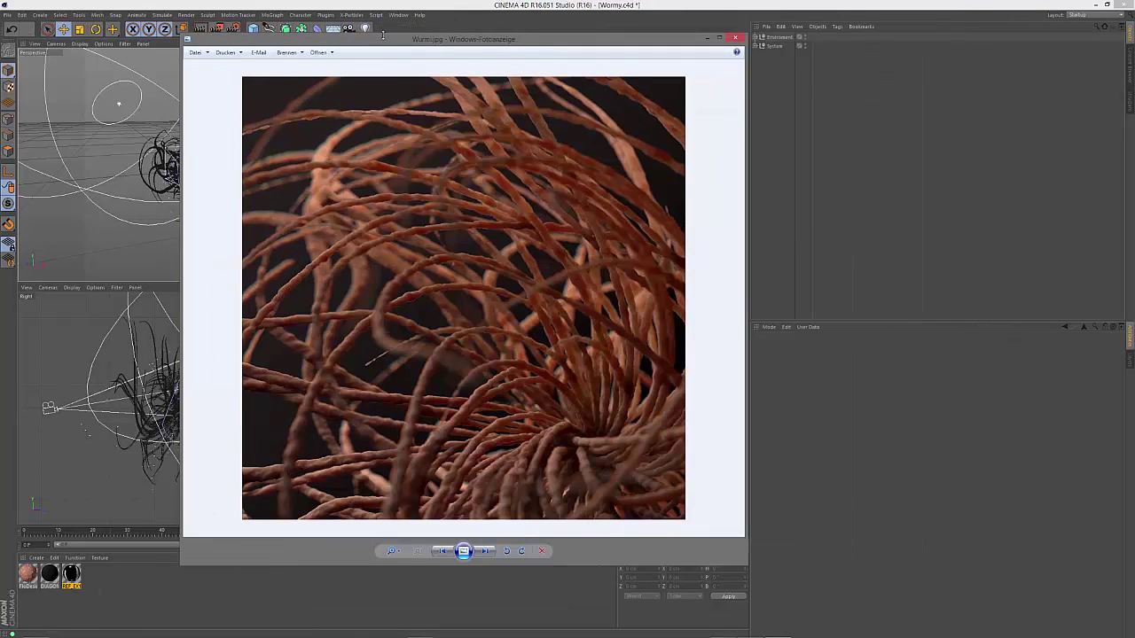
drag(383, 33, 314, 30)
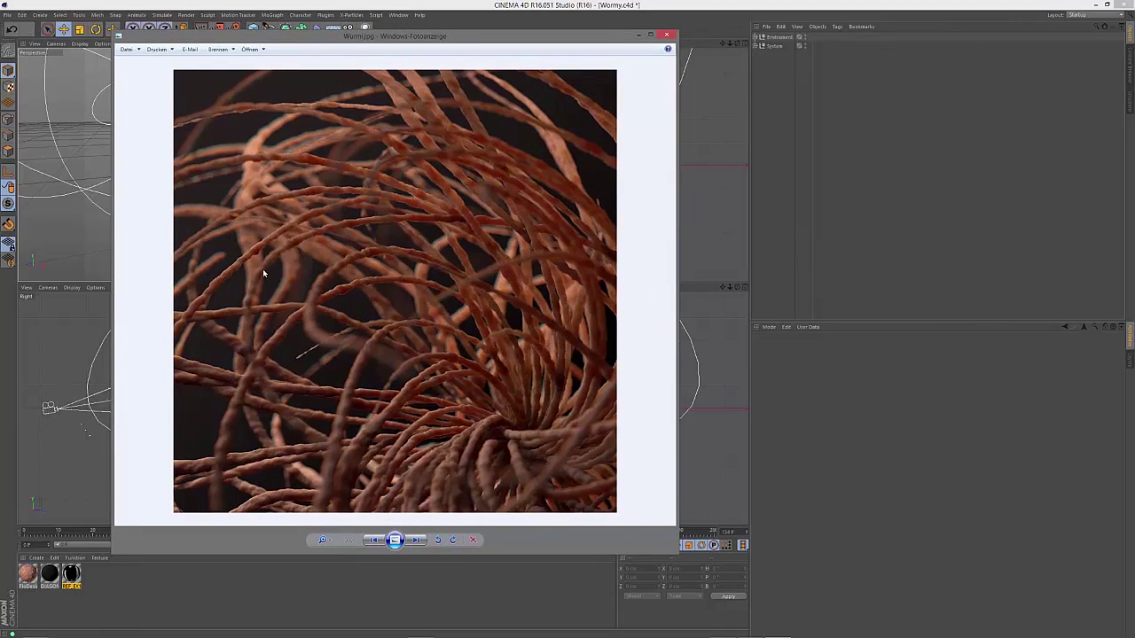